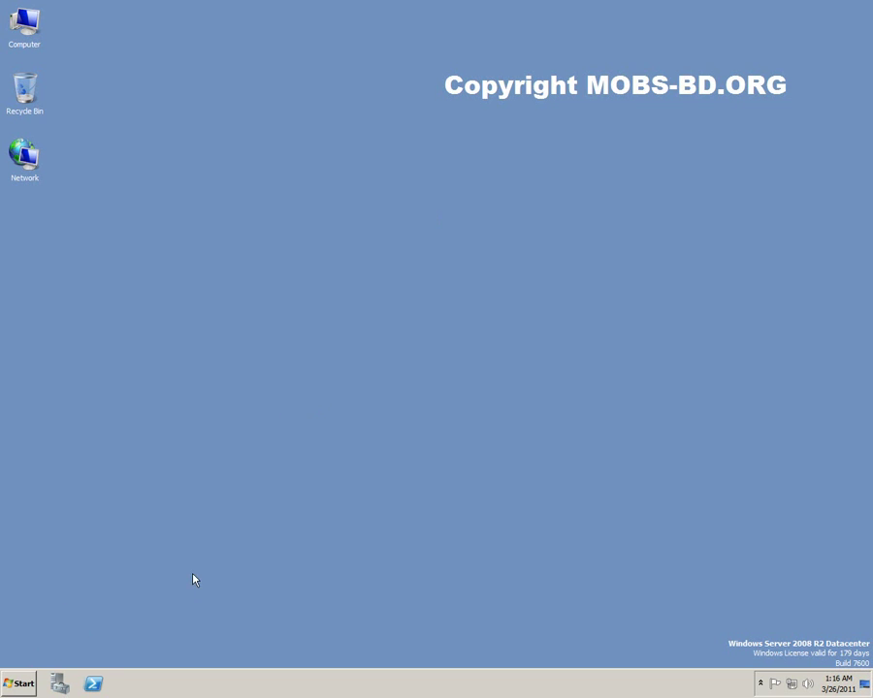
Step: Launch the Active Directory Domain Services Installation Wizard in advanced mode and continue past the operating system compatibility notice
{"action": "left_click", "coordinate": [12, 679]}
{"action": "left_click", "coordinate": [208, 619]}
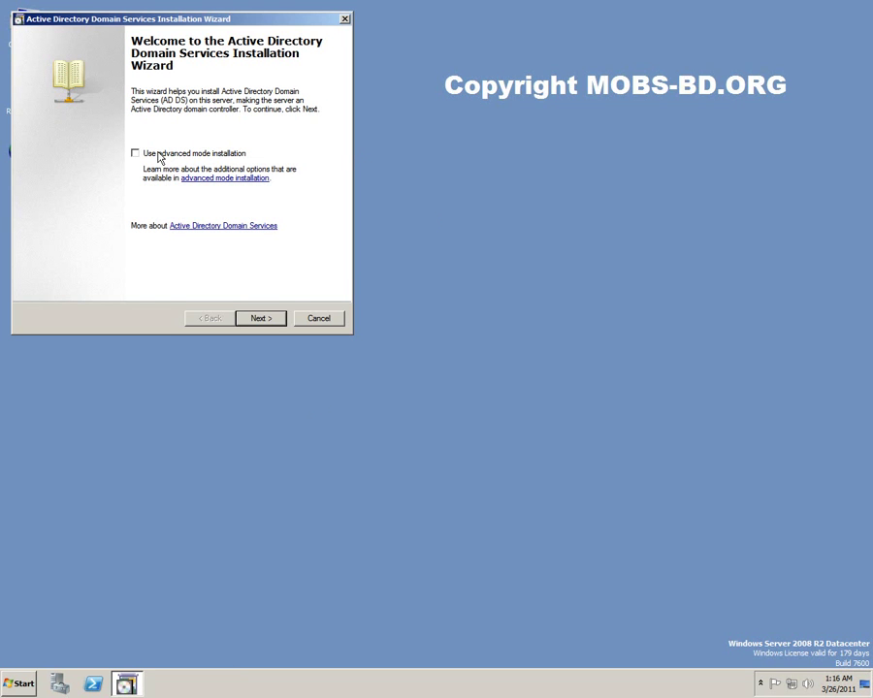
{"action": "left_click_drag", "start_coordinate": [165, 27], "coordinate": [367, 173]}
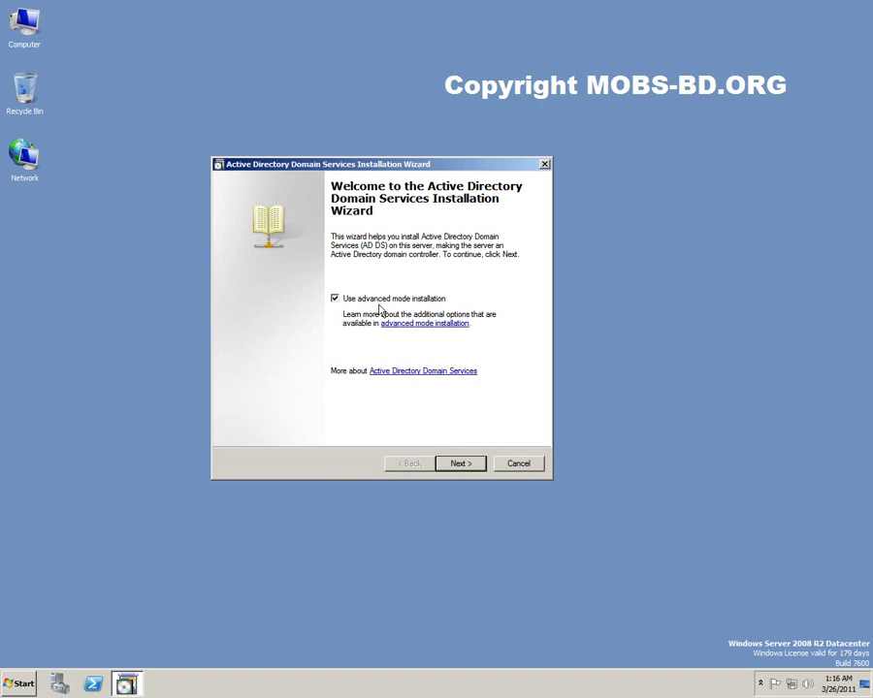
{"action": "left_click", "coordinate": [460, 464]}
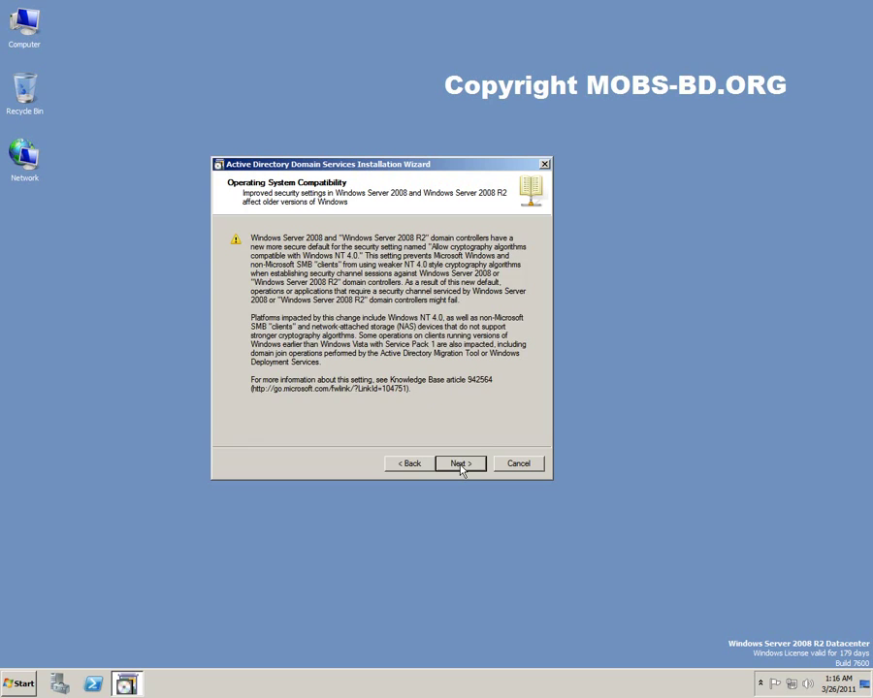
{"action": "left_click", "coordinate": [461, 465]}
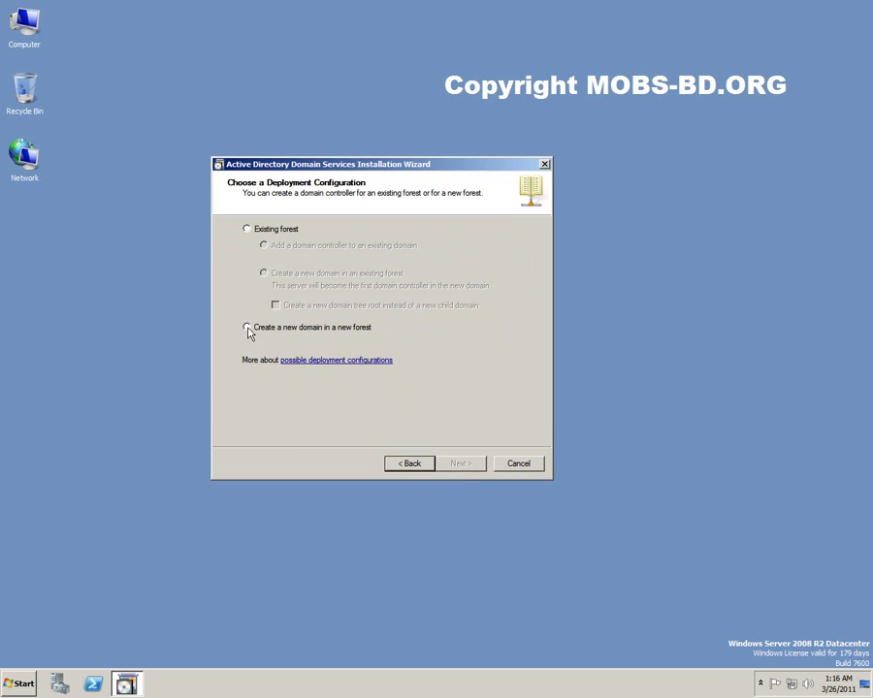
Step: Create a new domain in a new forest with the root domain name mobs-bd.org, accepting the NetBIOS name MOBS-BD
{"action": "left_click", "coordinate": [247, 329]}
{"action": "left_click", "coordinate": [465, 466]}
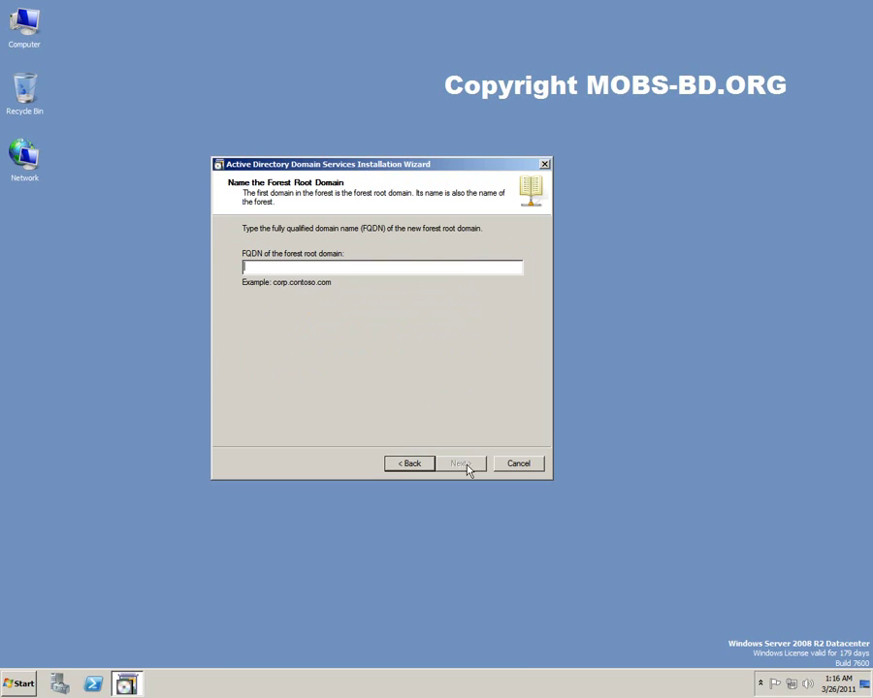
{"action": "type", "text": "mobs-bd.org"}
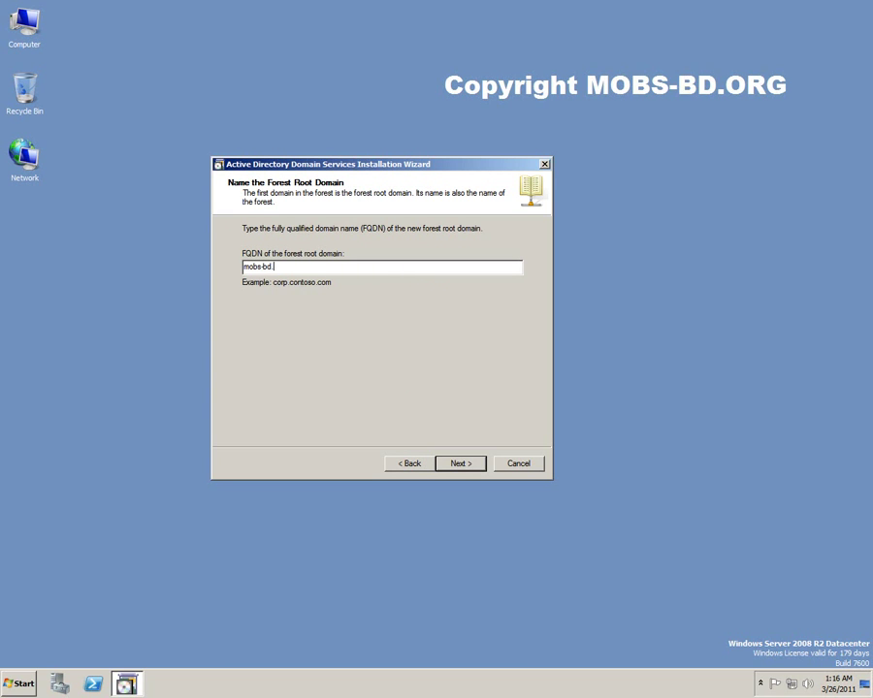
{"action": "left_click", "coordinate": [464, 465]}
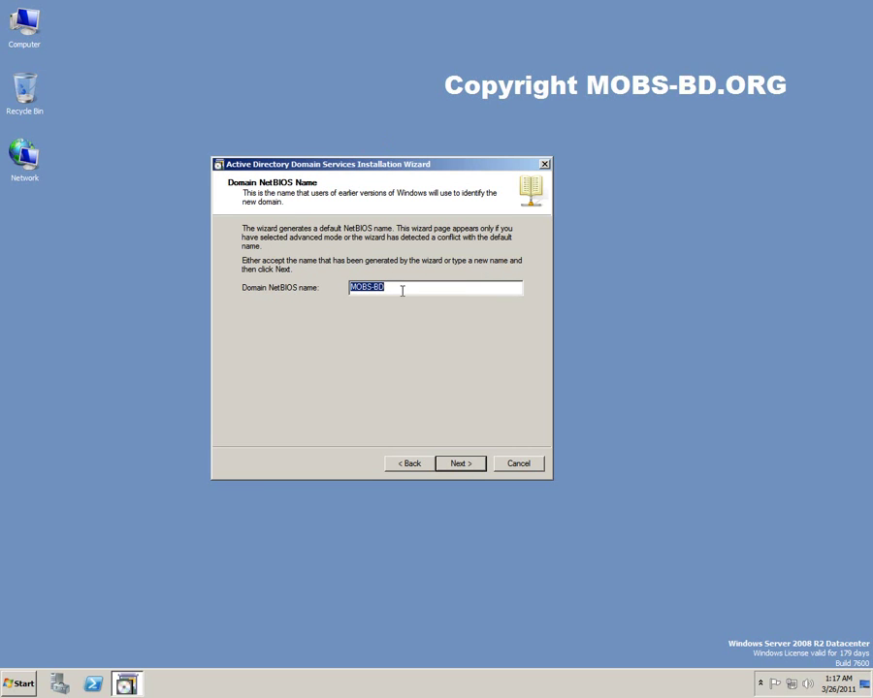
{"action": "left_click", "coordinate": [460, 464]}
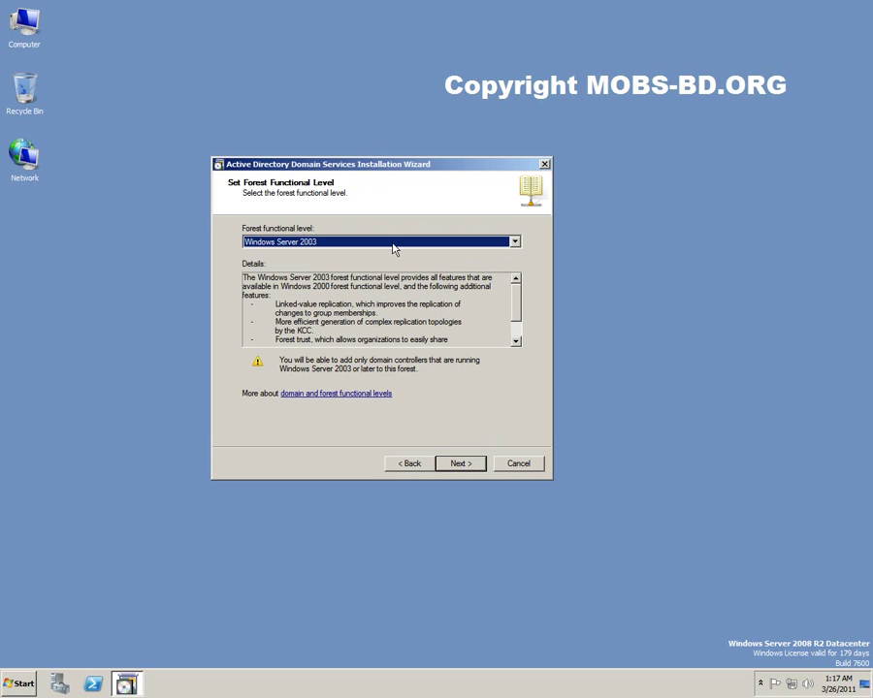
Step: Set the forest functional level to Windows Server 2008 and accept Windows Server 2008 as the domain functional level
{"action": "left_click", "coordinate": [392, 248]}
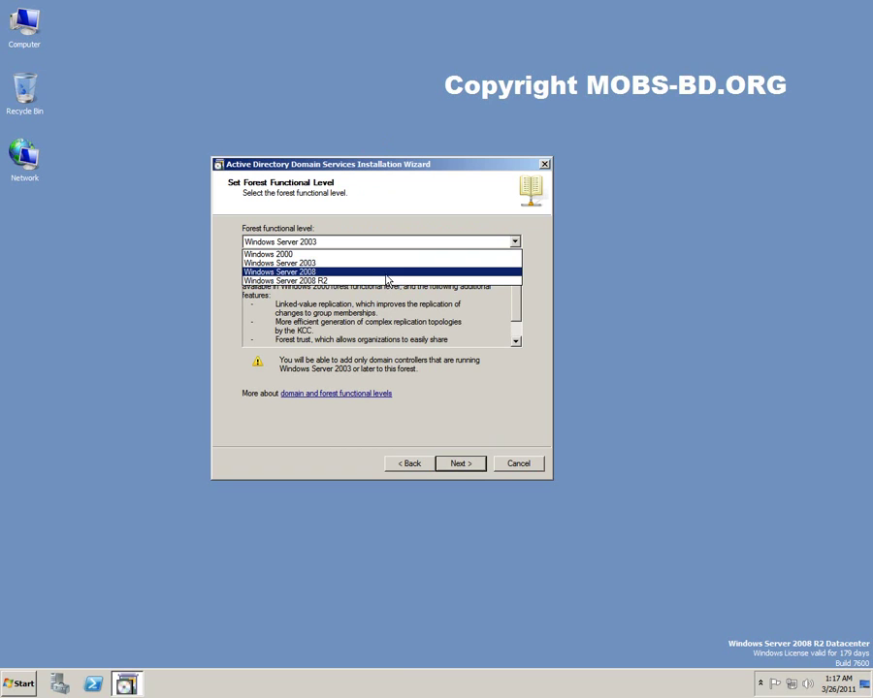
{"action": "left_click", "coordinate": [387, 273]}
{"action": "left_click", "coordinate": [385, 302]}
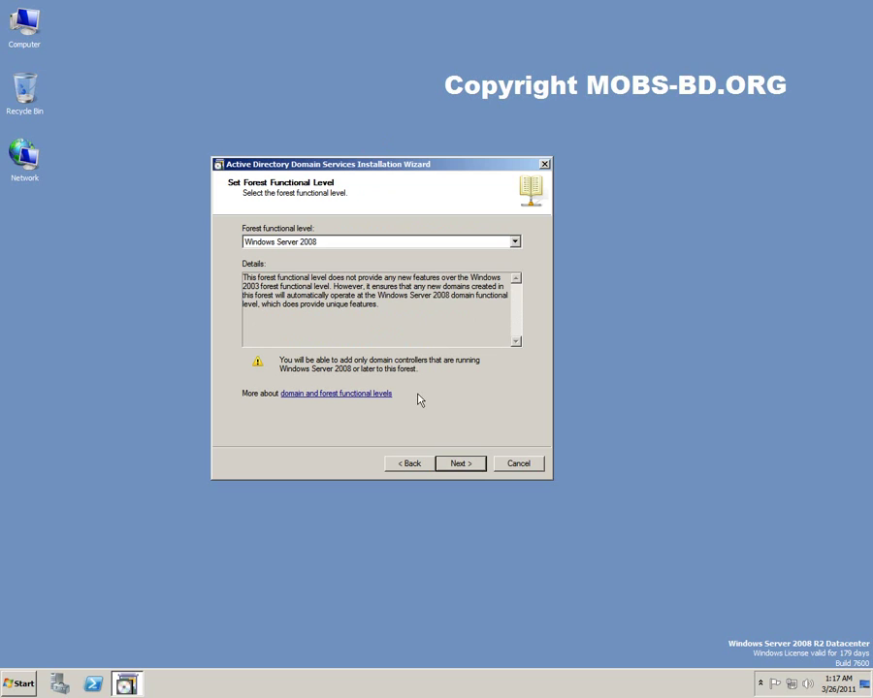
{"action": "left_click", "coordinate": [462, 464]}
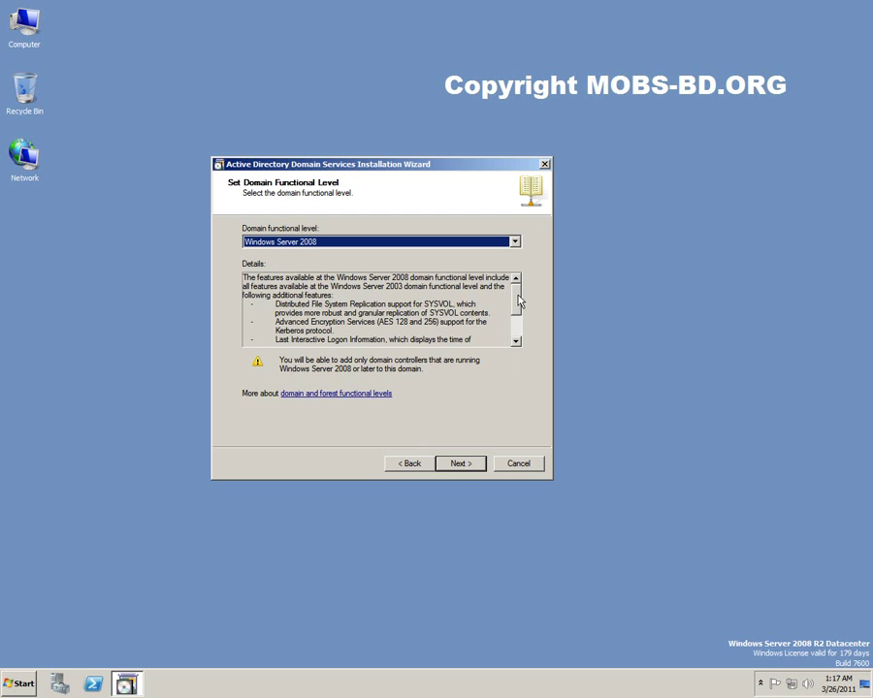
{"action": "scroll", "coordinate": [515, 336], "scroll_direction": "down", "scroll_amount": 2}
{"action": "scroll", "coordinate": [515, 335], "scroll_direction": "up", "scroll_amount": 2}
{"action": "left_click", "coordinate": [460, 464]}
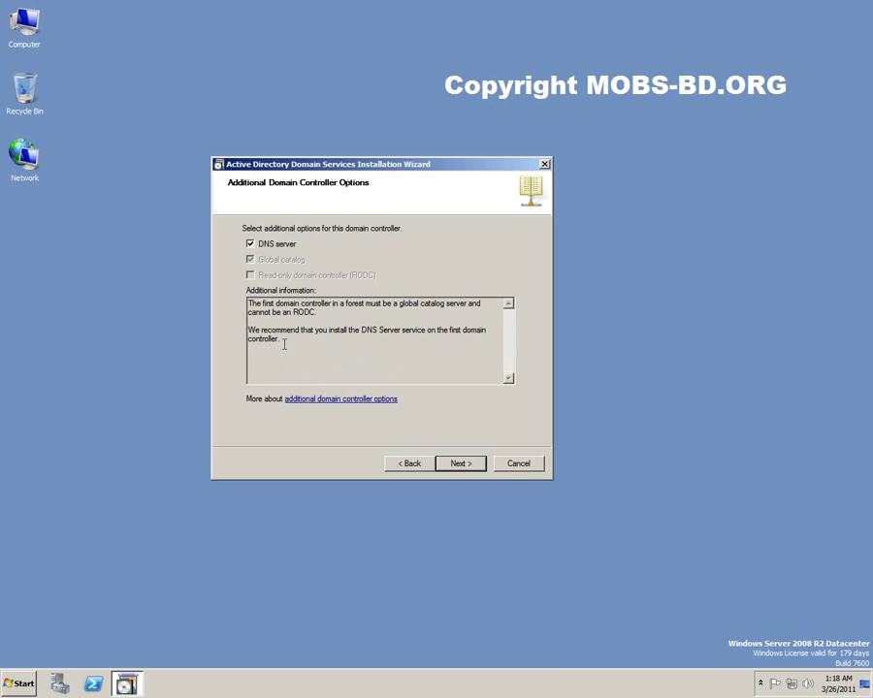
Step: Accept the DNS server option for this domain controller and agree to continue without a DNS delegation
{"action": "left_click_drag", "start_coordinate": [284, 345], "coordinate": [244, 303]}
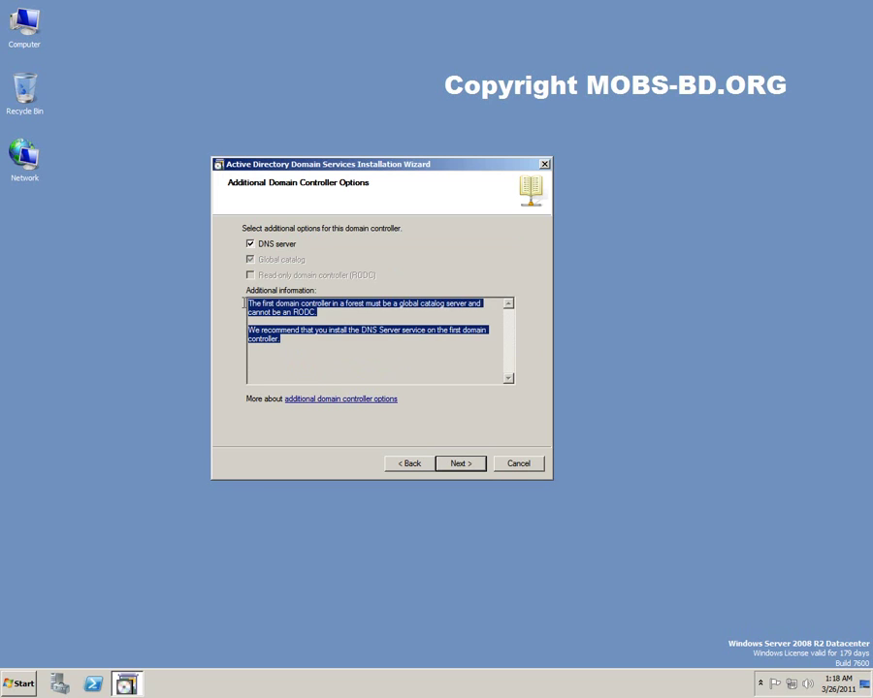
{"action": "left_click", "coordinate": [372, 339]}
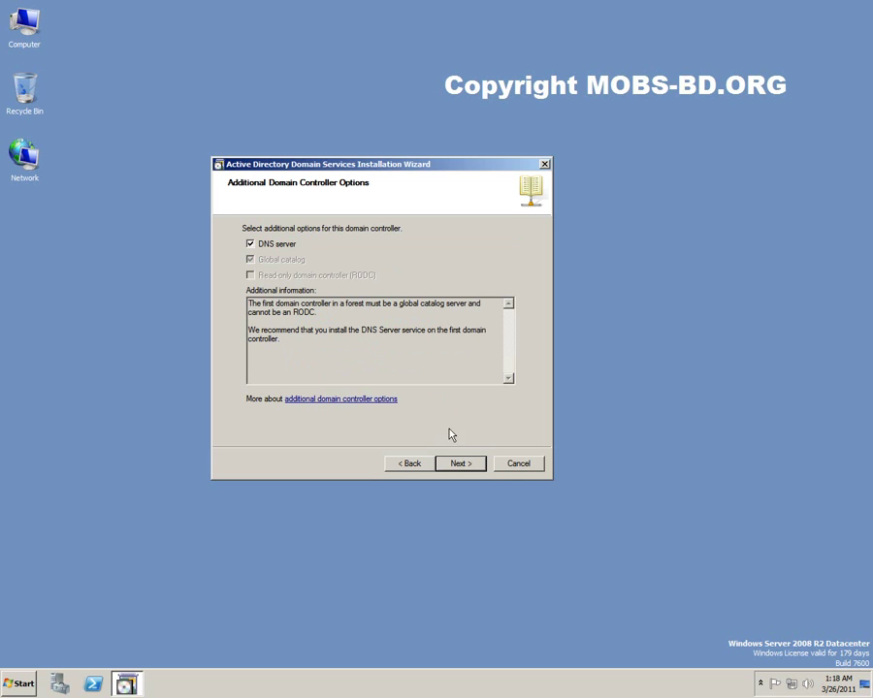
{"action": "left_click", "coordinate": [465, 469]}
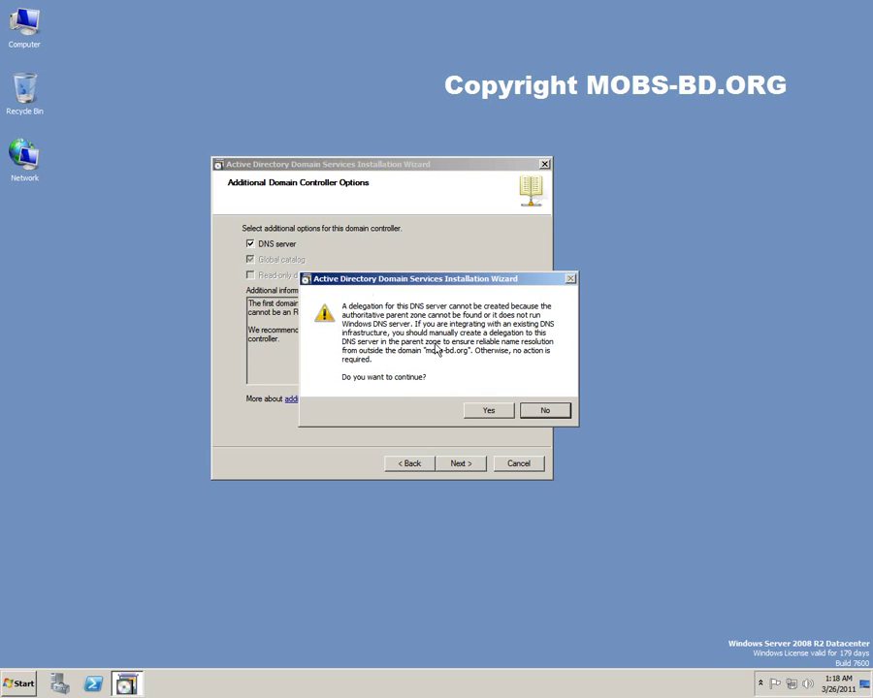
{"action": "left_click", "coordinate": [488, 412]}
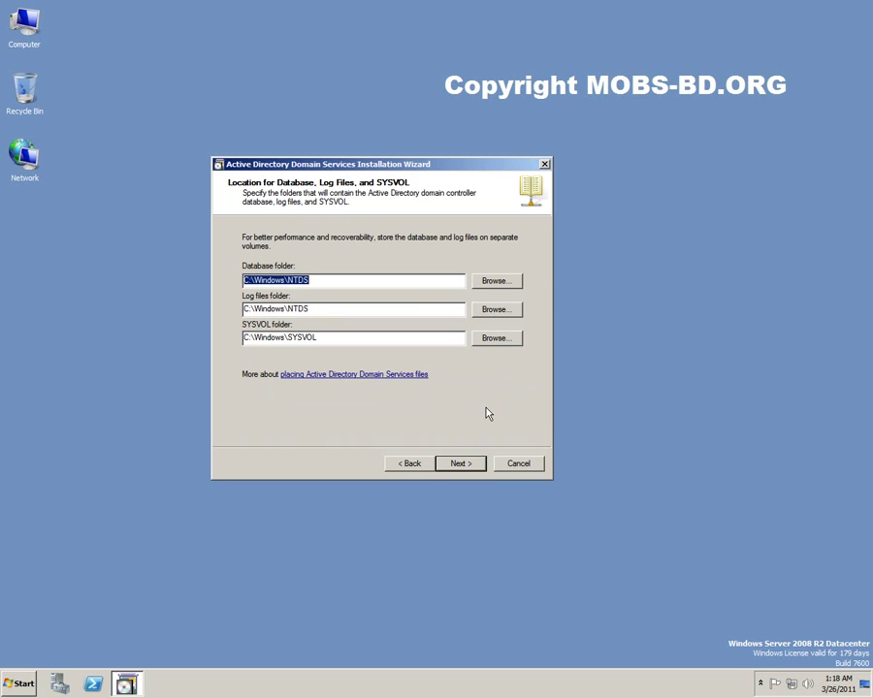
Step: Accept the default folders C:\Windows\NTDS for the database and log files and C:\Windows\SYSVOL for SYSVOL
{"action": "left_click", "coordinate": [370, 279]}
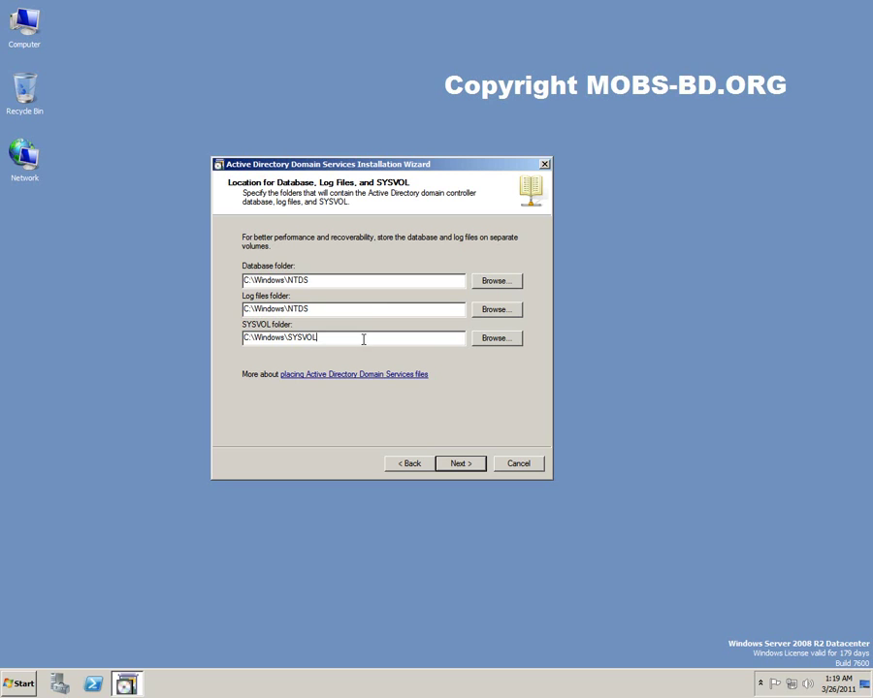
{"action": "left_click", "coordinate": [367, 340]}
{"action": "left_click", "coordinate": [462, 464]}
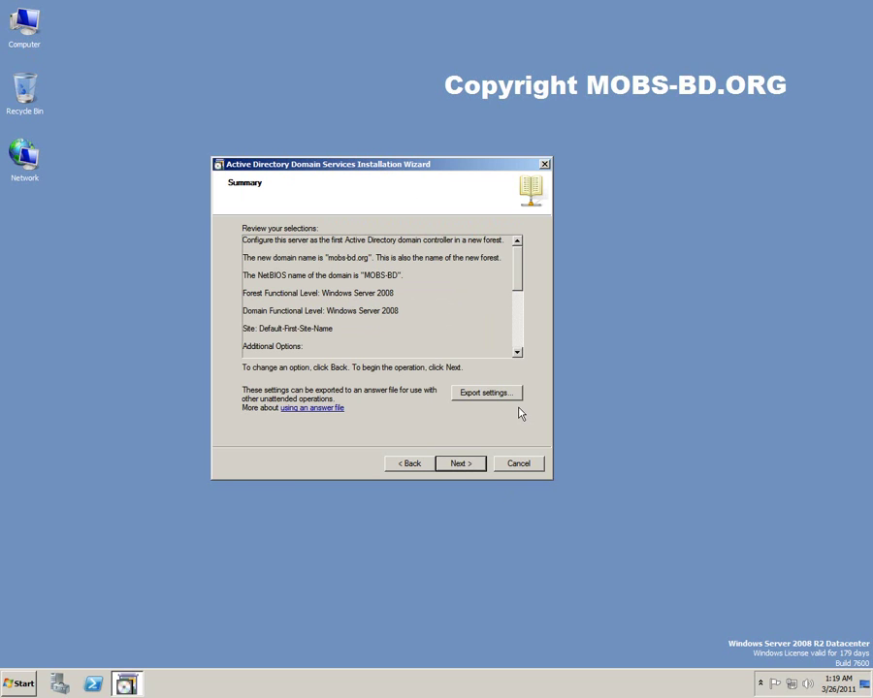
Step: Export the wizard settings to the desktop as dcpromo.txt and start the domain controller installation
{"action": "mouse_move", "coordinate": [519, 260]}
{"action": "left_mouse_down"}
{"action": "mouse_move", "coordinate": [521, 339]}
{"action": "mouse_move", "coordinate": [519, 273]}
{"action": "left_mouse_up"}
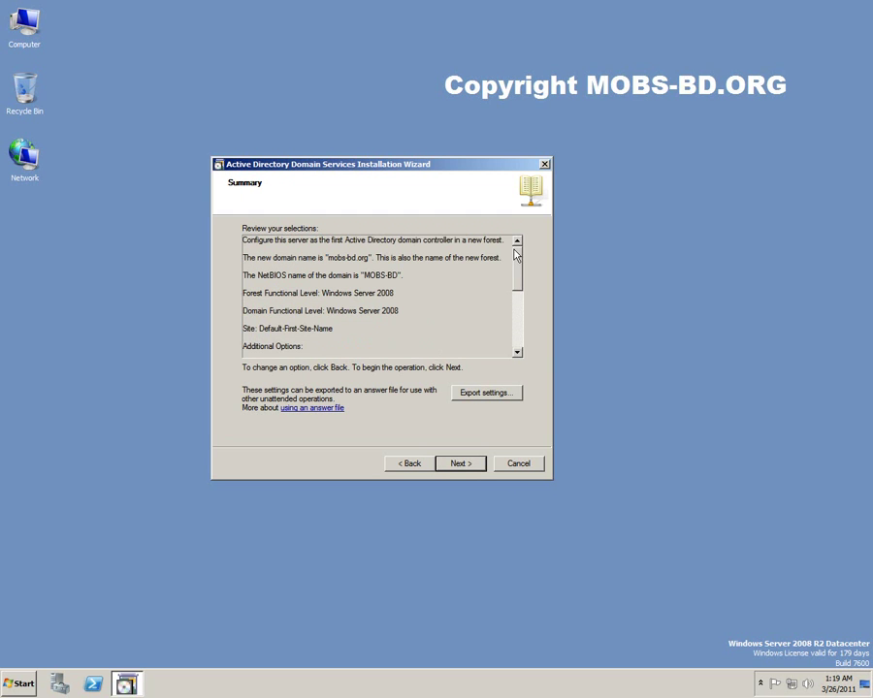
{"action": "left_click", "coordinate": [498, 394]}
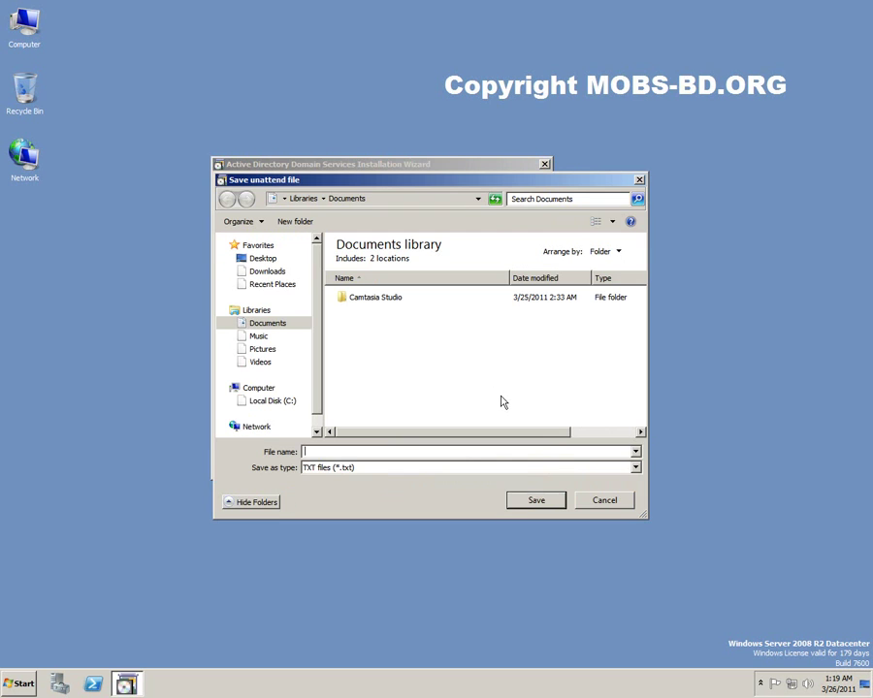
{"action": "left_click", "coordinate": [260, 258]}
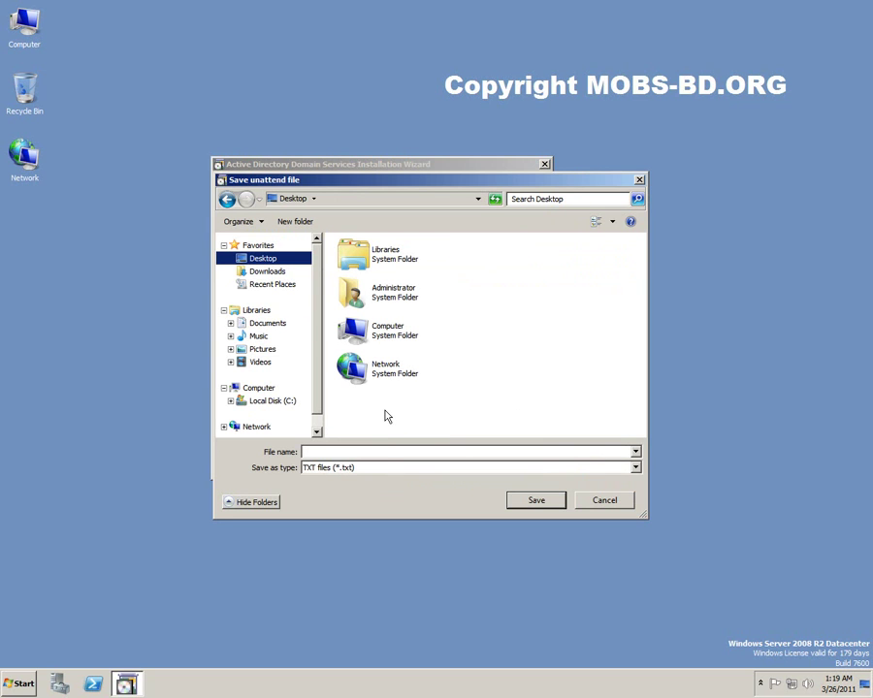
{"action": "left_click", "coordinate": [385, 450]}
{"action": "type", "text": "dcpromo.txt"}
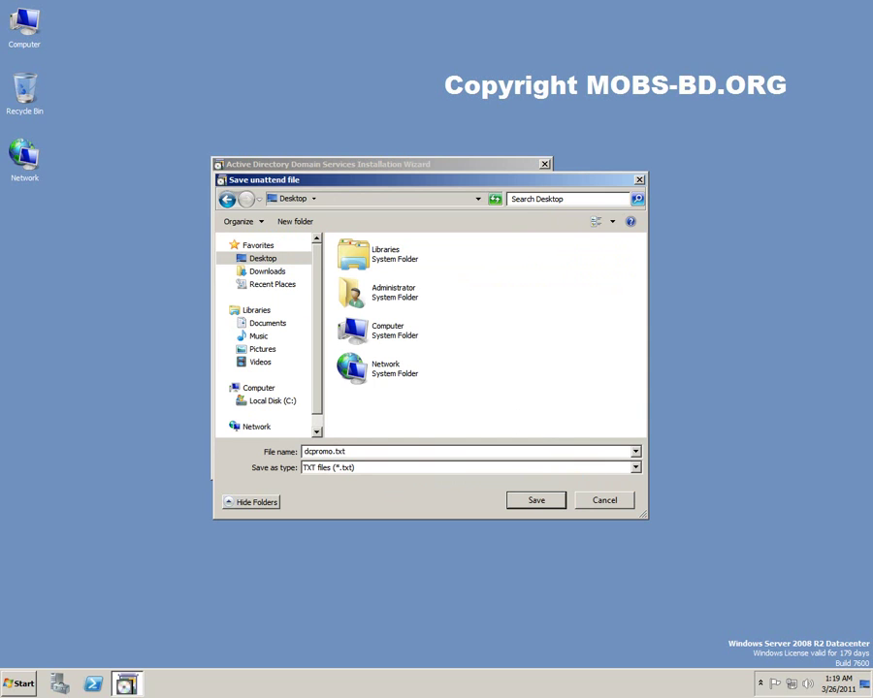
{"action": "key", "text": "Return"}
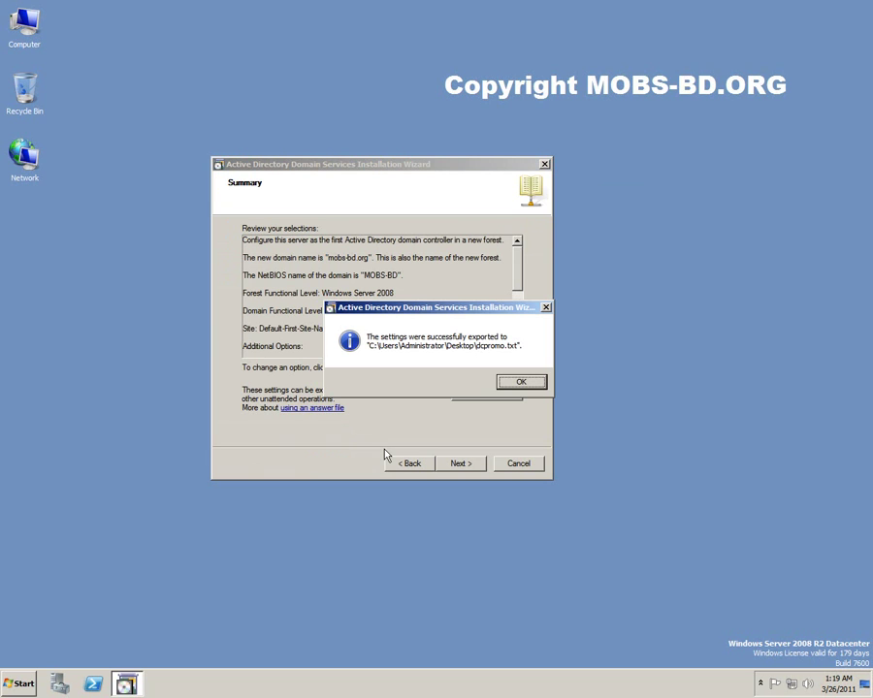
{"action": "left_click", "coordinate": [516, 384]}
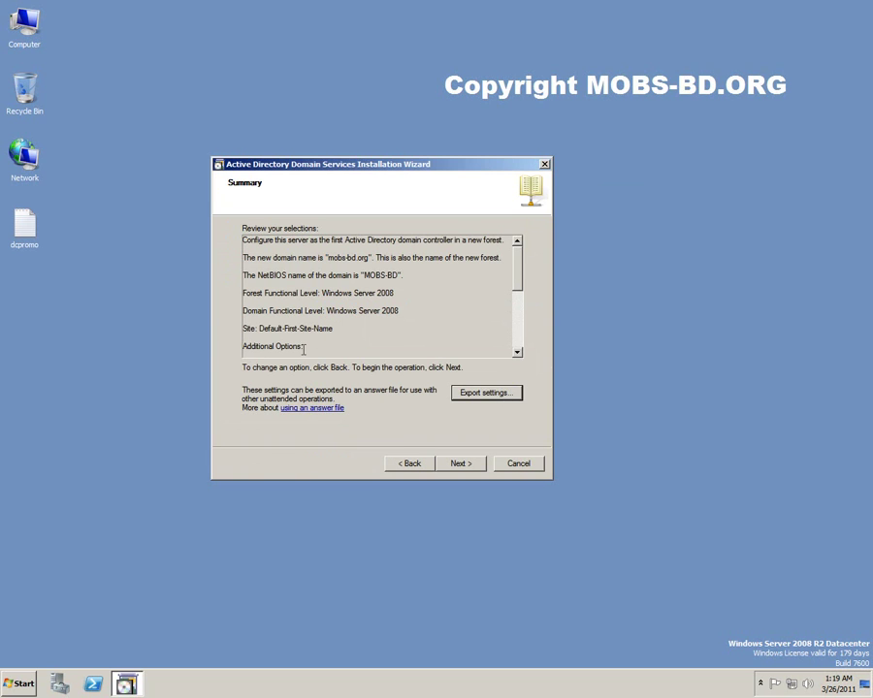
{"action": "left_click", "coordinate": [461, 465]}
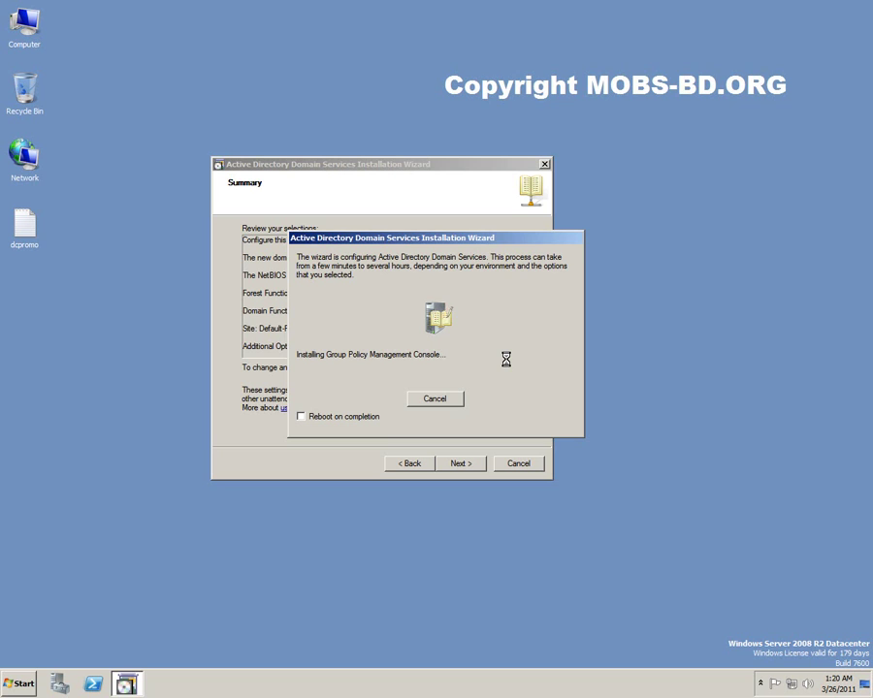
Step: Examine the Local Area Connection details, checking the DHCP state, IPv4 address, default gateway and DNS server
{"action": "left_click", "coordinate": [98, 78]}
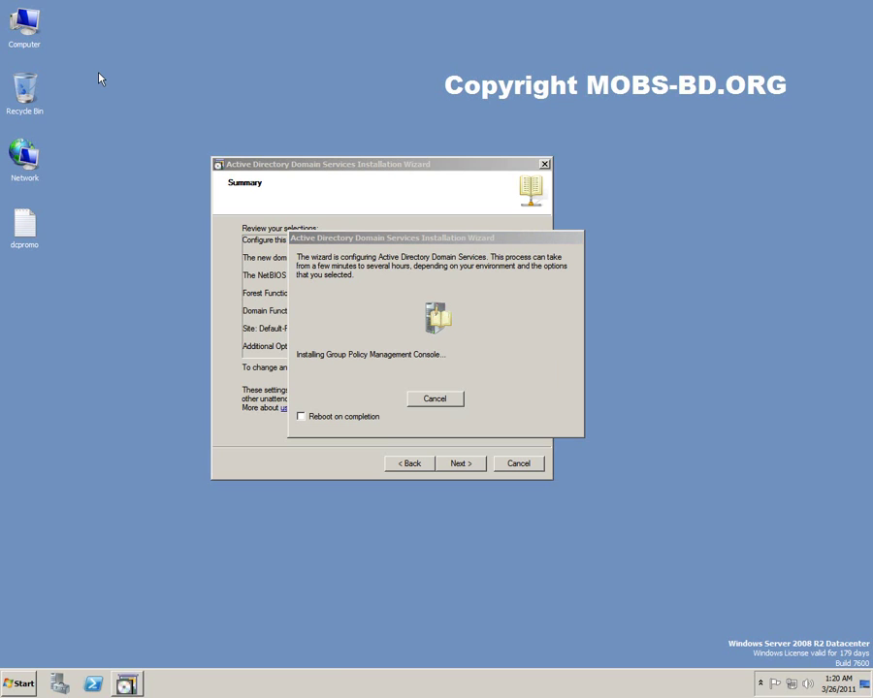
{"action": "right_click", "coordinate": [792, 684]}
{"action": "left_click", "coordinate": [791, 674]}
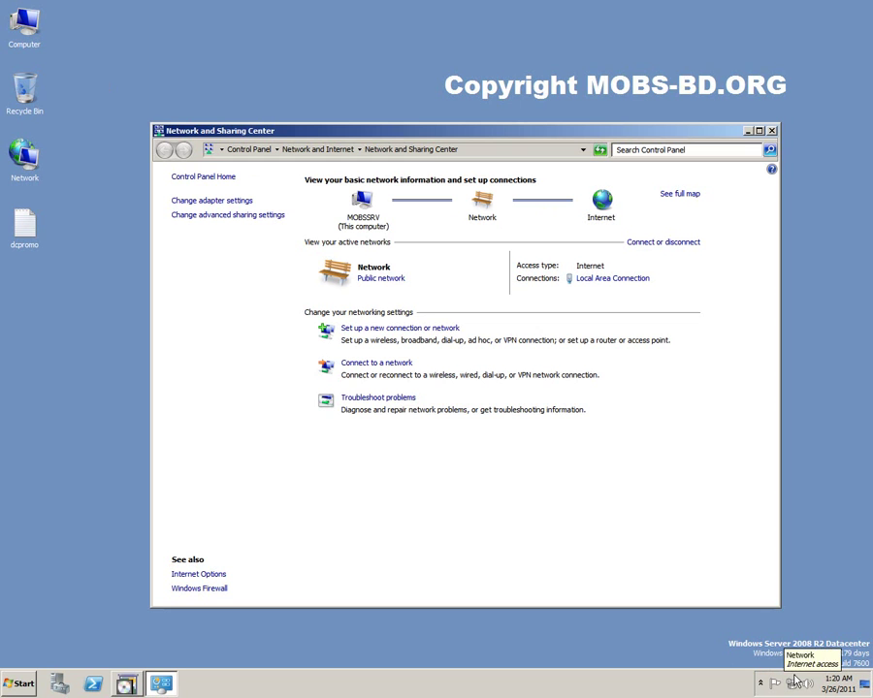
{"action": "left_click", "coordinate": [580, 280]}
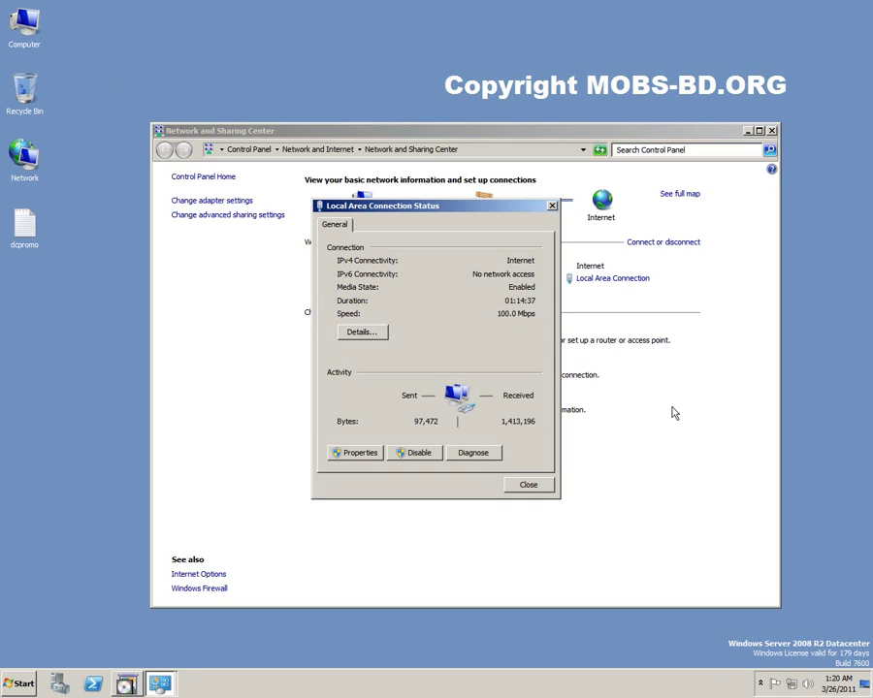
{"action": "left_click", "coordinate": [363, 332]}
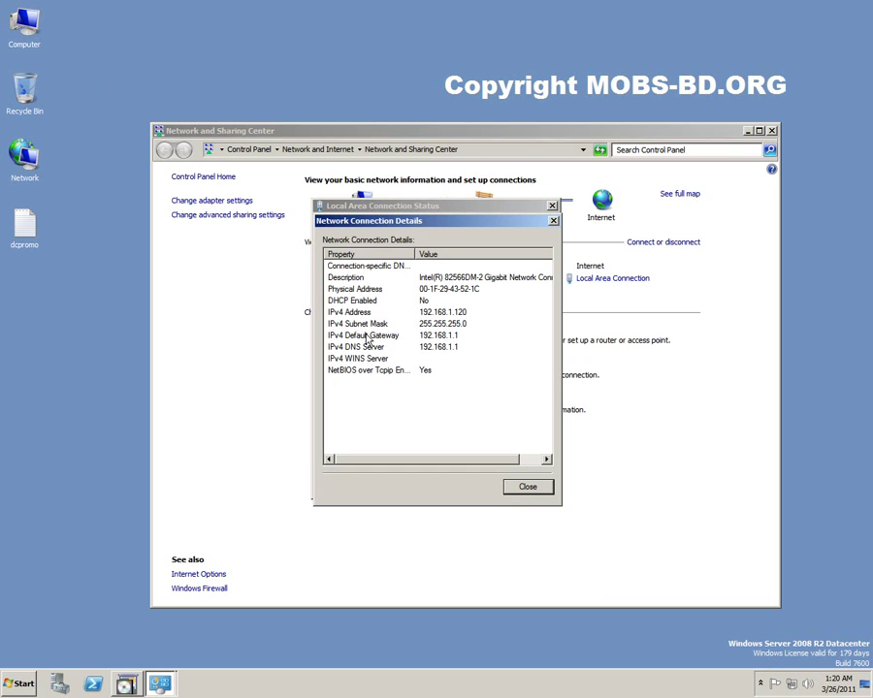
{"action": "left_click", "coordinate": [341, 302]}
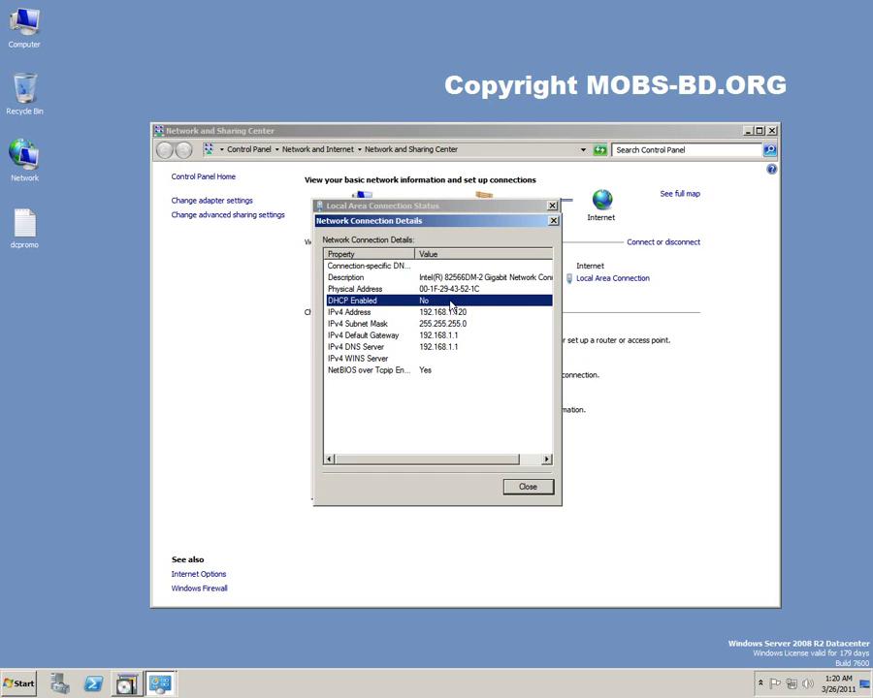
{"action": "left_click", "coordinate": [466, 313]}
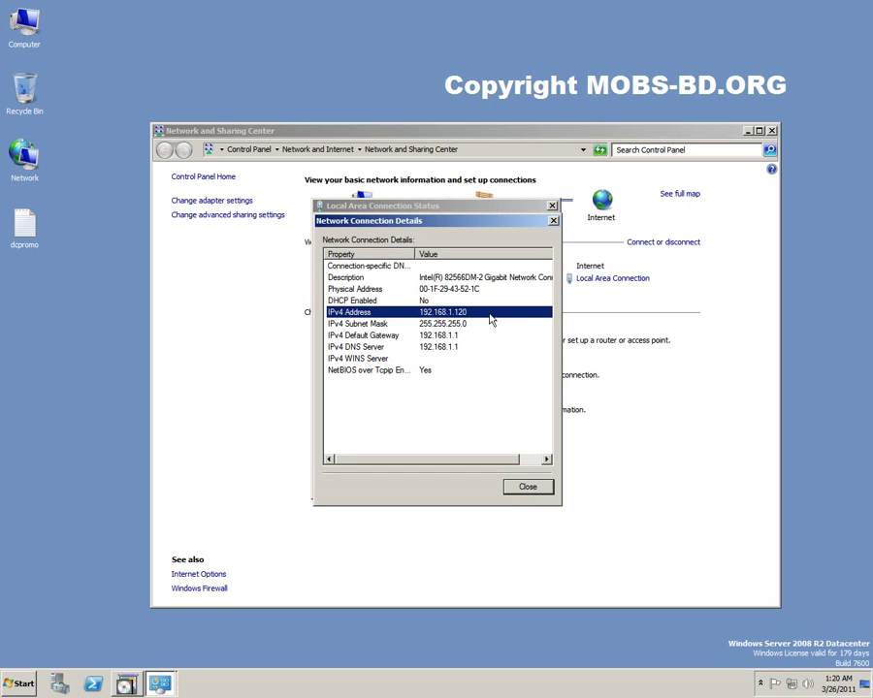
{"action": "left_click", "coordinate": [467, 336]}
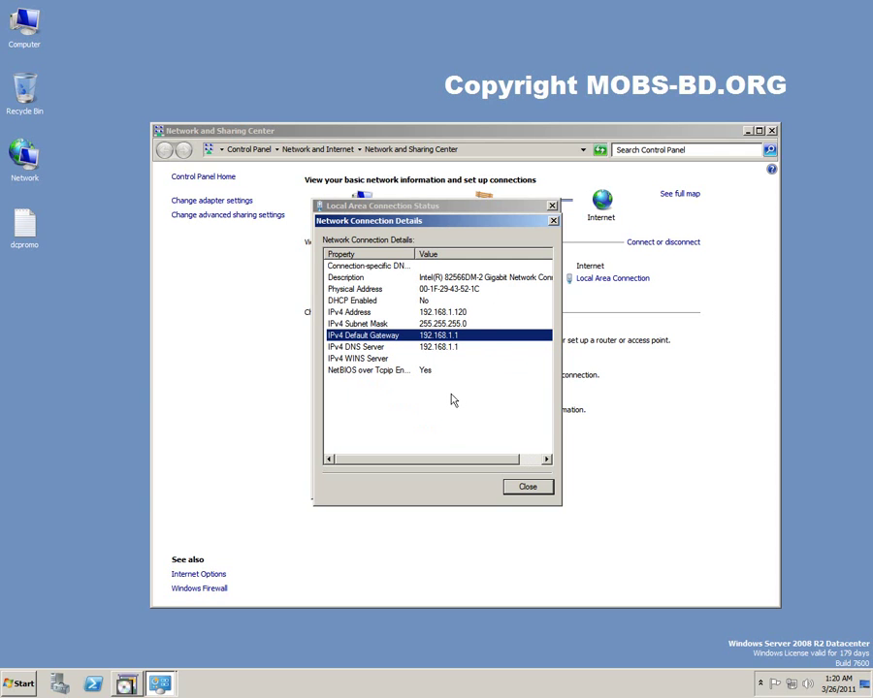
{"action": "left_click", "coordinate": [447, 313]}
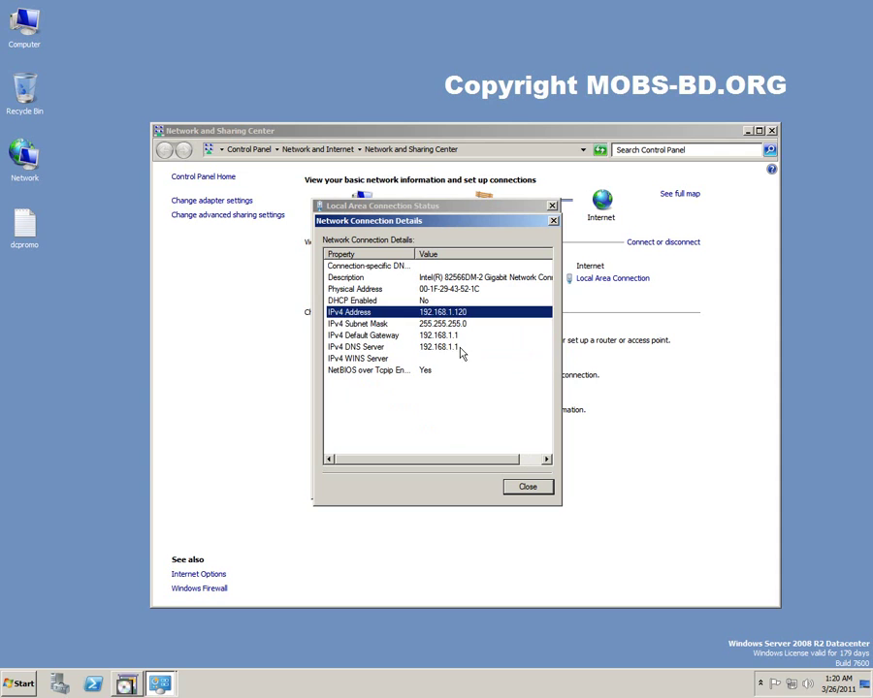
{"action": "left_click", "coordinate": [442, 348]}
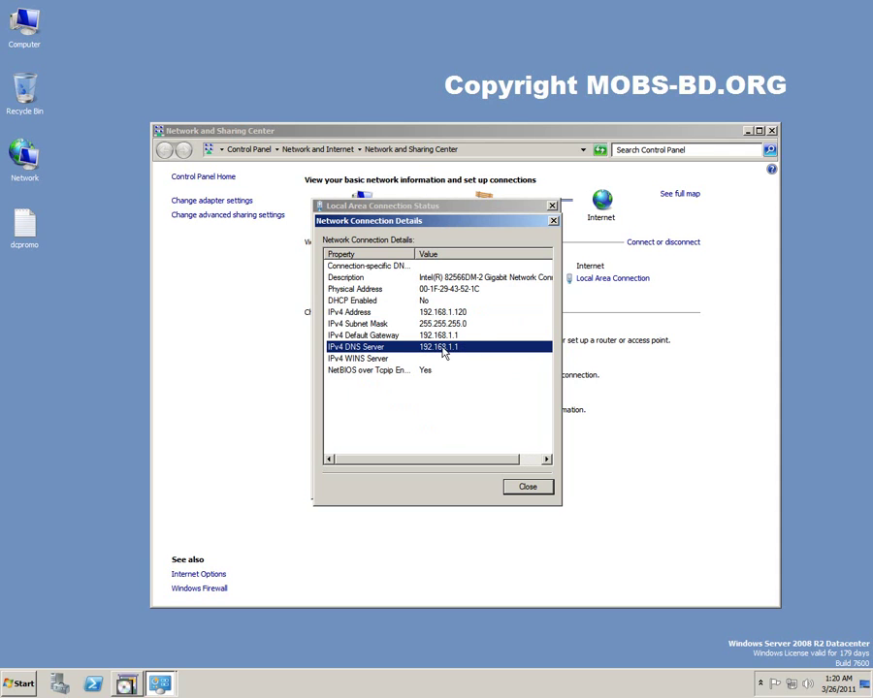
{"action": "left_click", "coordinate": [444, 336]}
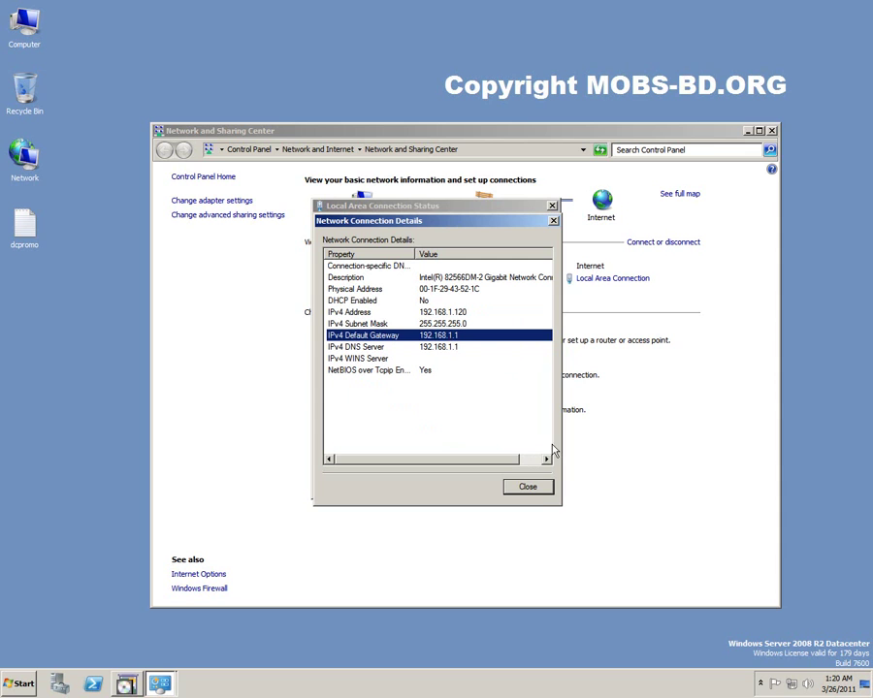
Step: Try to set the Local Area Connection's IPv4 preferred DNS server to 192.168.1.120
{"action": "left_click", "coordinate": [530, 491]}
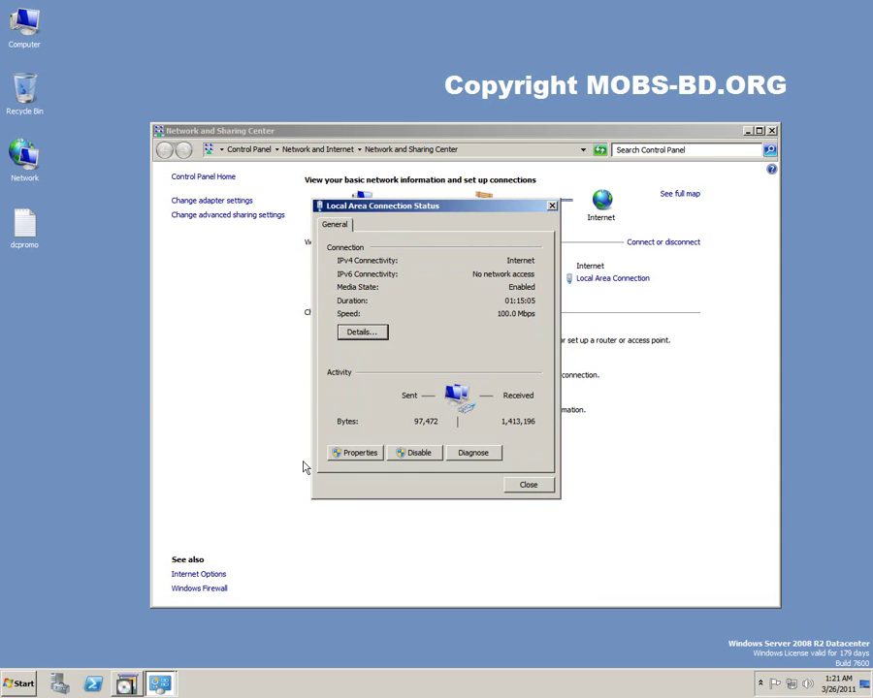
{"action": "left_click", "coordinate": [366, 459]}
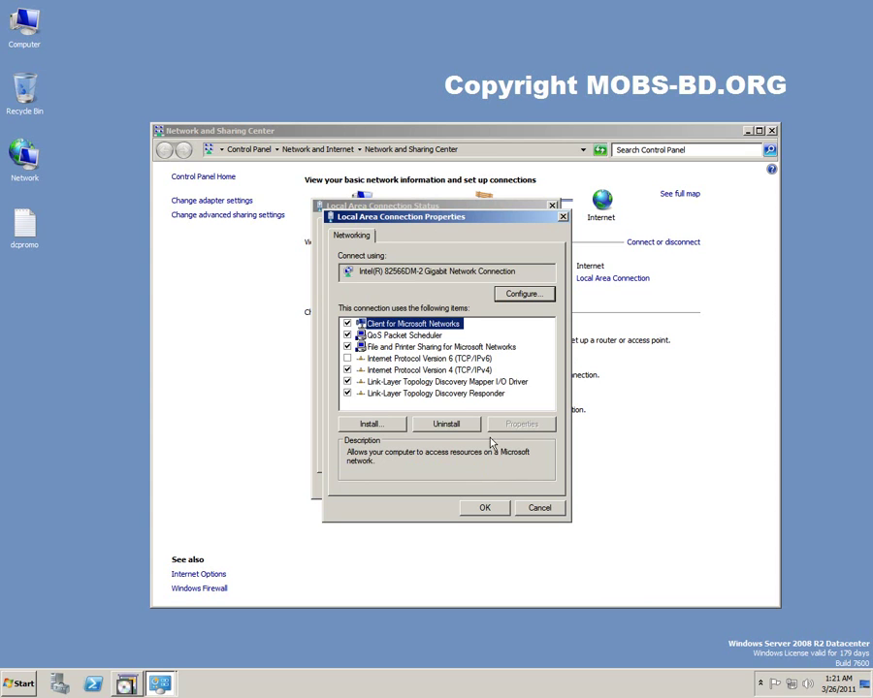
{"action": "double_click", "coordinate": [458, 372]}
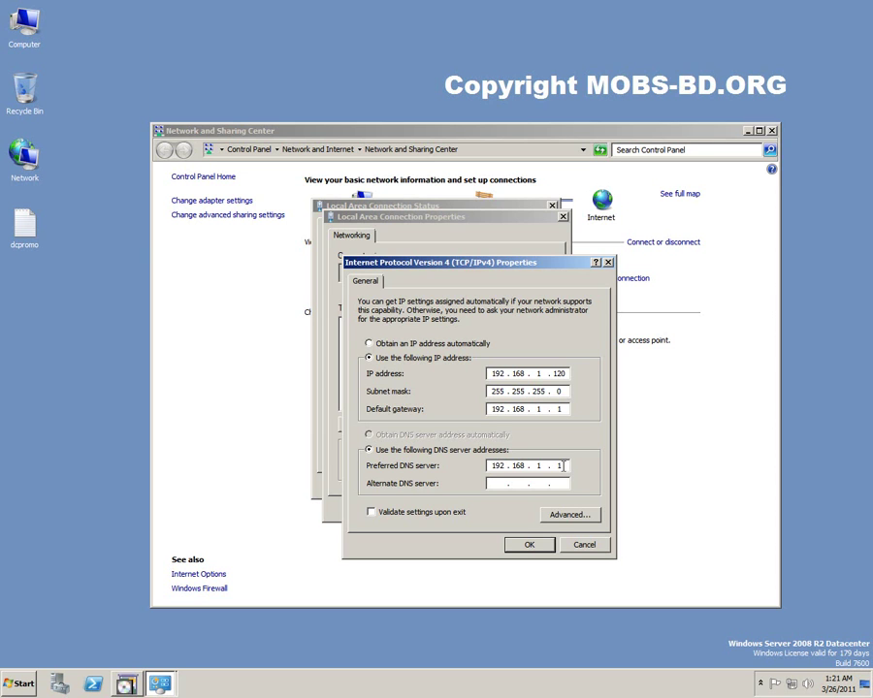
{"action": "left_click", "coordinate": [560, 466]}
{"action": "type", "text": "20"}
{"action": "left_click_drag", "start_coordinate": [551, 412], "coordinate": [578, 411]}
Step: Try enabling the connection's DNS suffix for DNS registration in the advanced TCP/IP settings, discard the IPv4 changes and close the connection status
{"action": "left_click", "coordinate": [580, 518]}
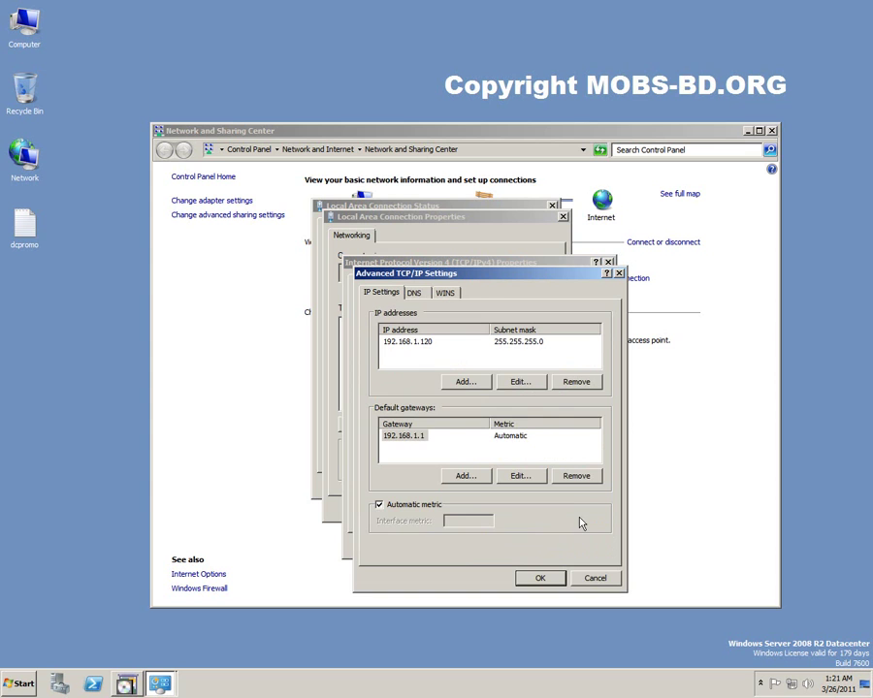
{"action": "left_click", "coordinate": [414, 293]}
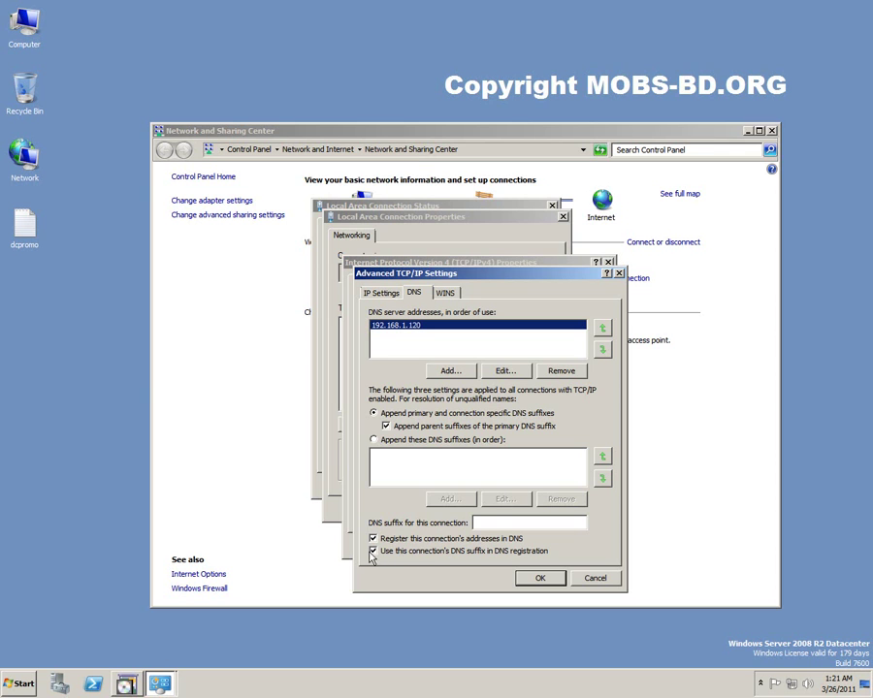
{"action": "left_click", "coordinate": [542, 580]}
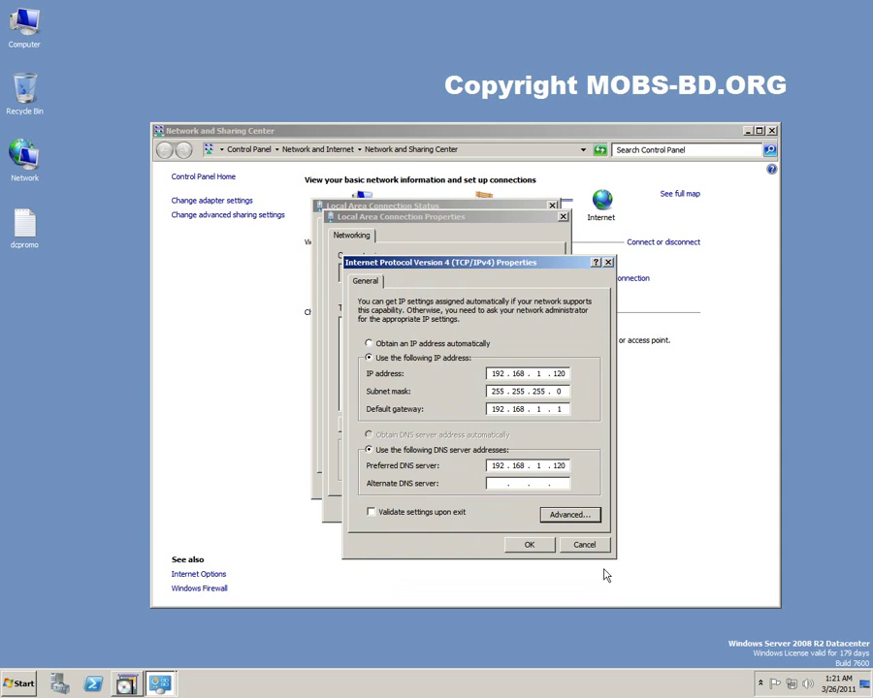
{"action": "left_click", "coordinate": [579, 545]}
{"action": "left_click", "coordinate": [546, 511]}
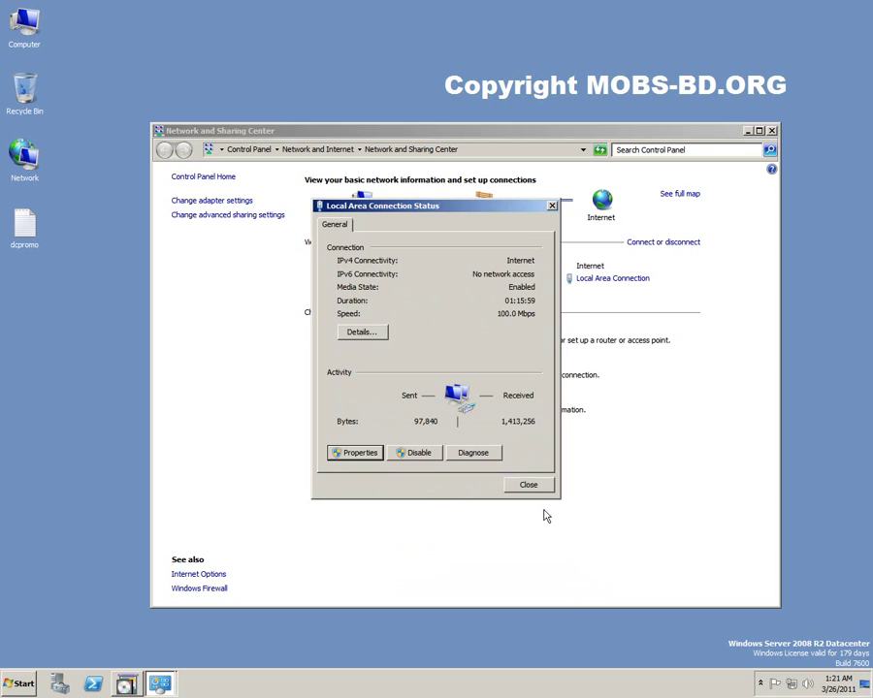
{"action": "left_click", "coordinate": [527, 482]}
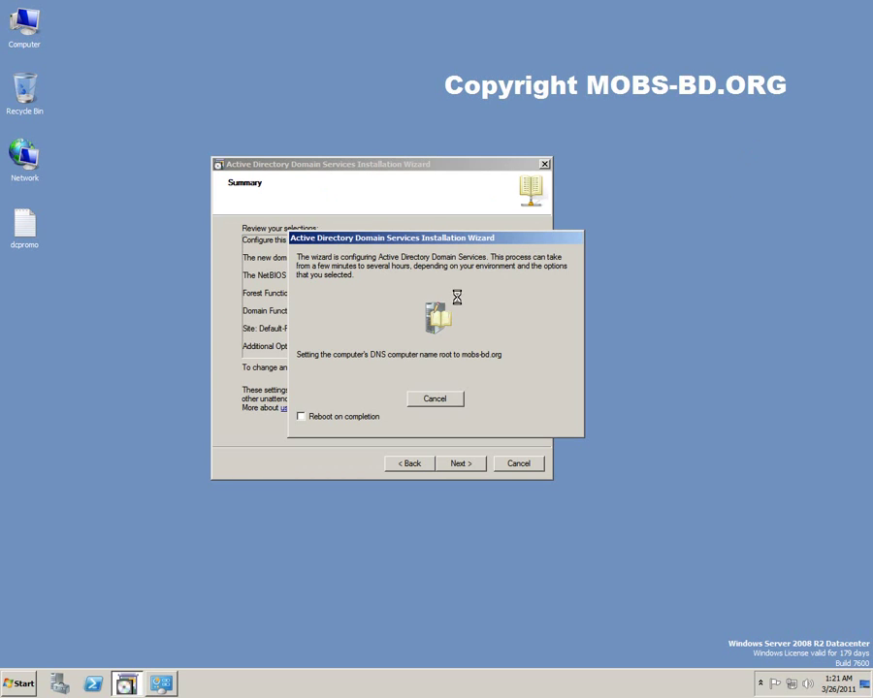
Step: Examine the computer name, full computer name and workgroup in the computer's system properties
{"action": "right_click", "coordinate": [19, 18]}
{"action": "left_click", "coordinate": [70, 128]}
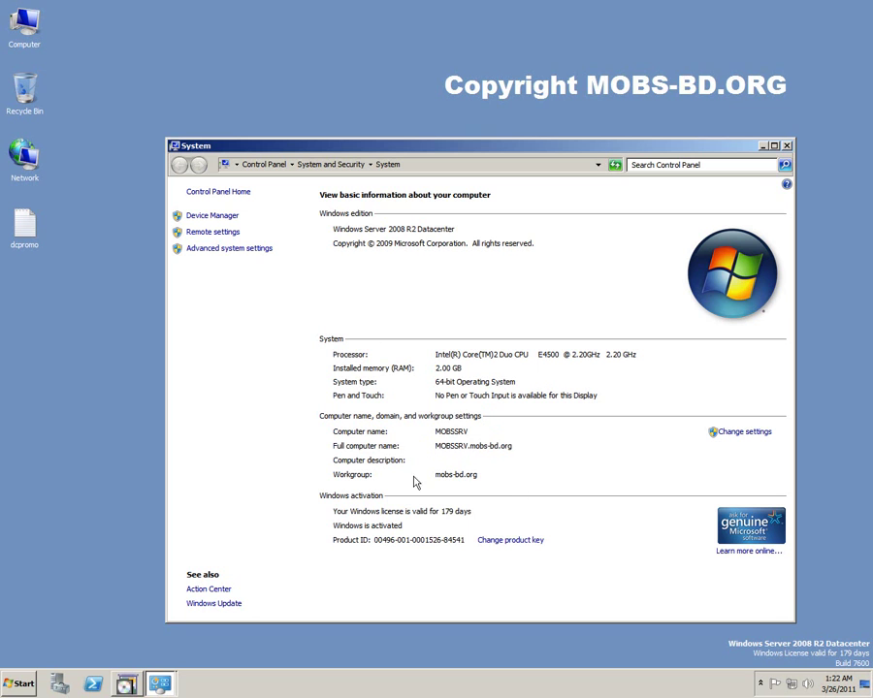
{"action": "left_click", "coordinate": [786, 147]}
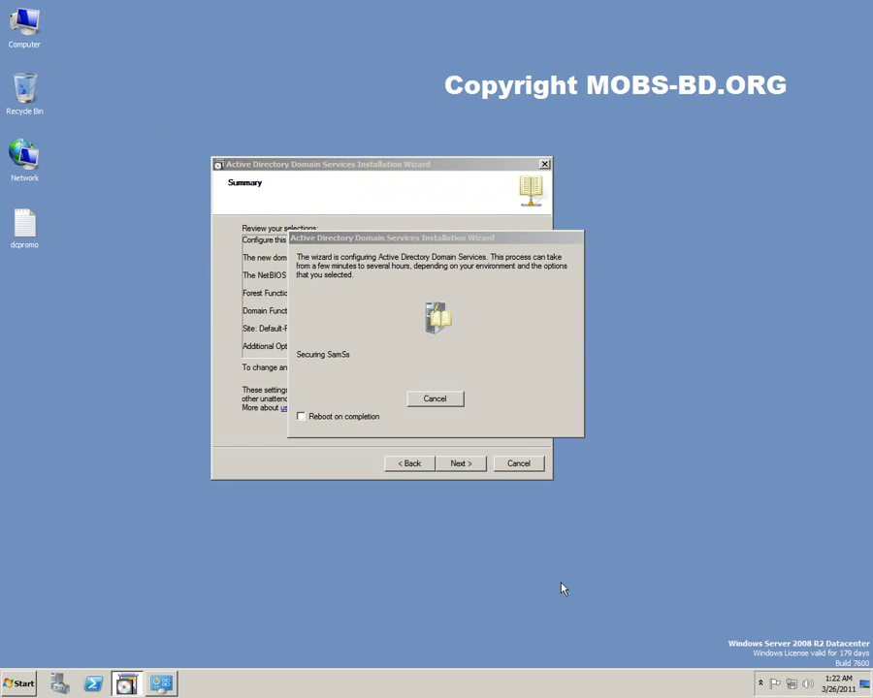
Step: Switch between Server Manager and the domain services wizard to check the role, feature and installation status
{"action": "key", "text": "alt+Tab"}
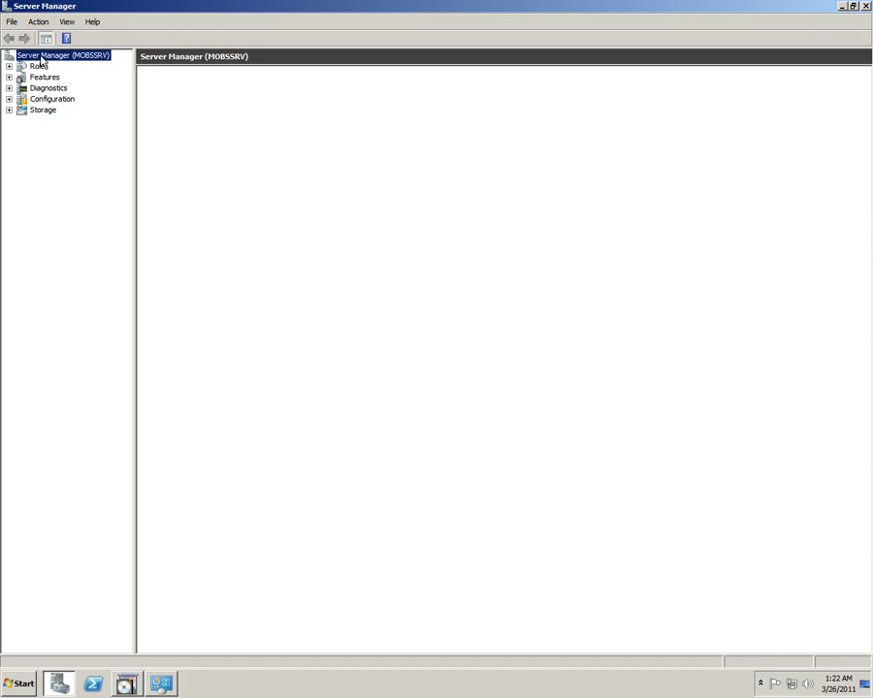
{"action": "left_click", "coordinate": [127, 686]}
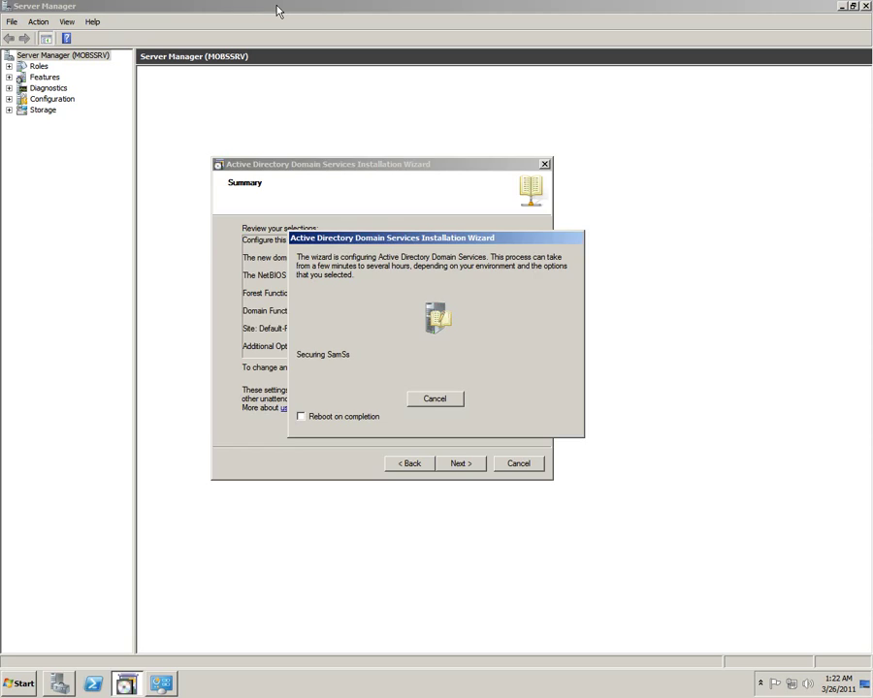
{"action": "left_click", "coordinate": [40, 66]}
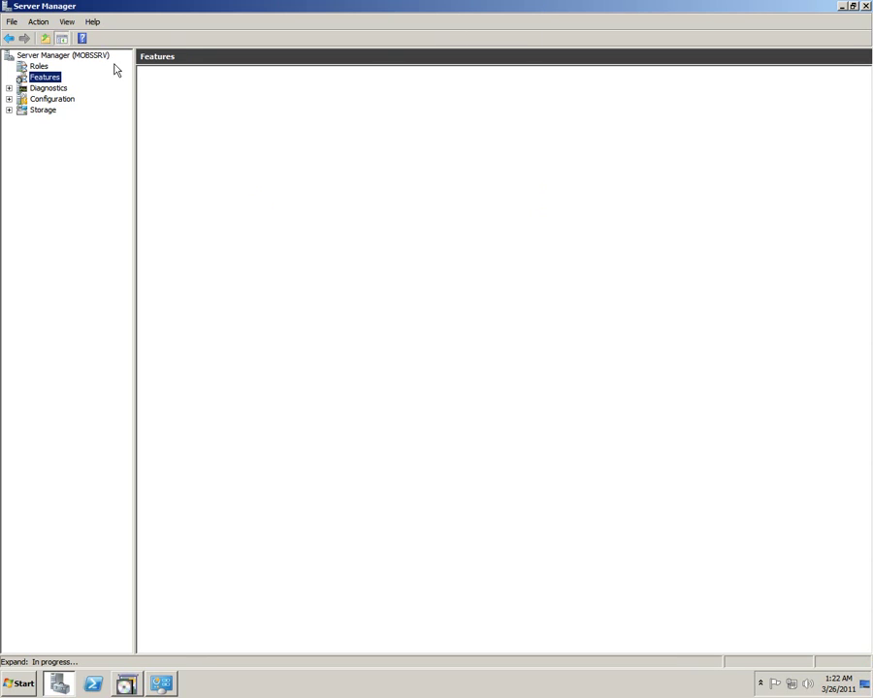
{"action": "left_click", "coordinate": [841, 5]}
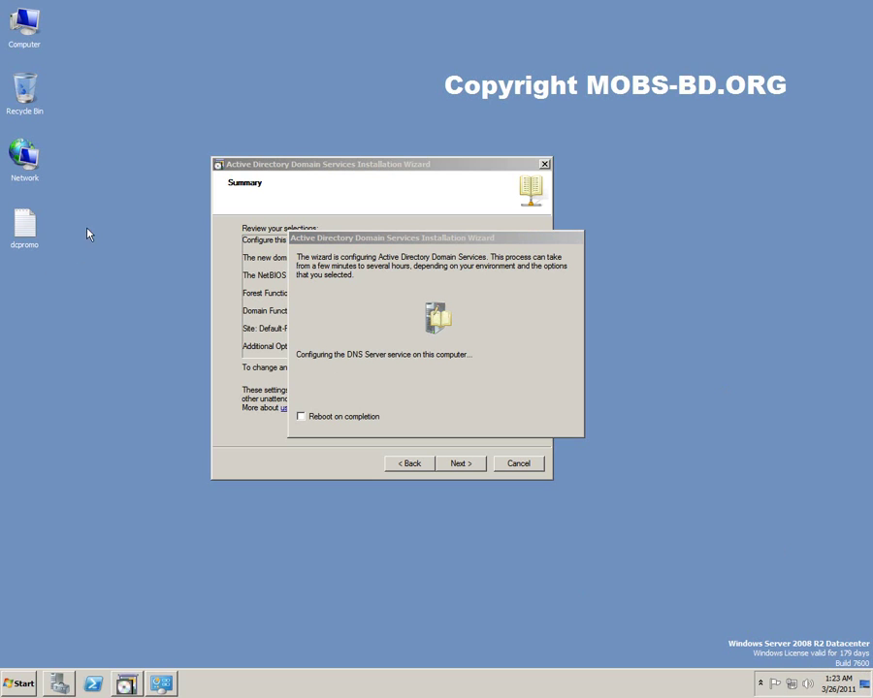
{"action": "left_click", "coordinate": [66, 684]}
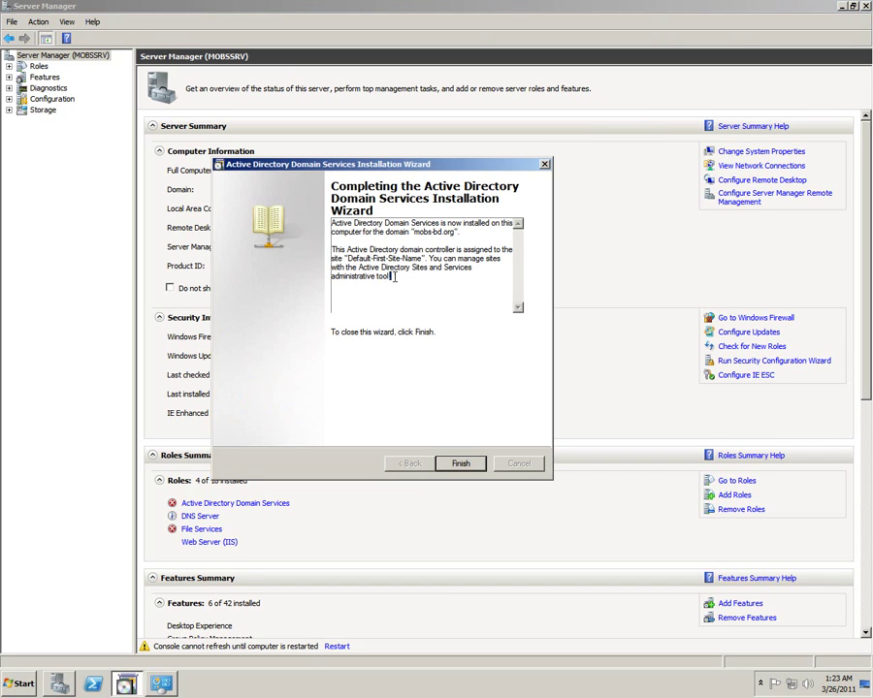
Step: Read the completion summary, finish the Active Directory Domain Services wizard and postpone the computer restart
{"action": "left_click_drag", "start_coordinate": [404, 277], "coordinate": [329, 223]}
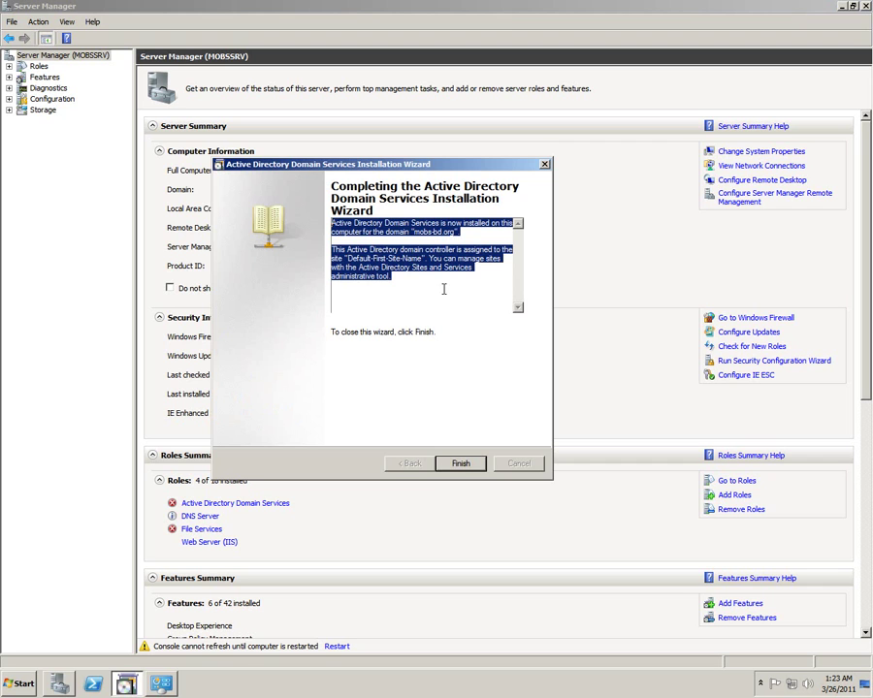
{"action": "left_click", "coordinate": [461, 465]}
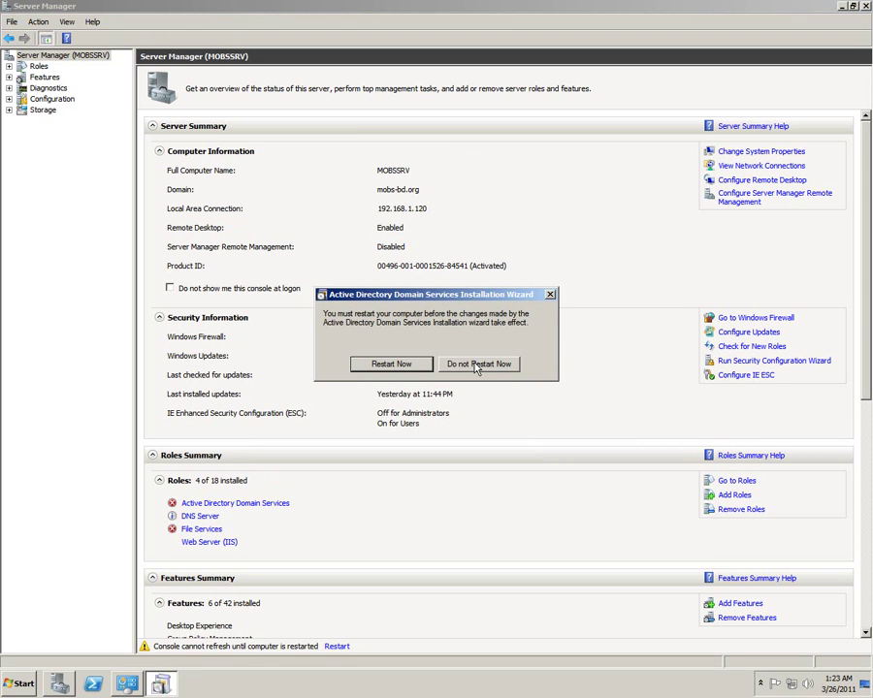
{"action": "left_click", "coordinate": [477, 367]}
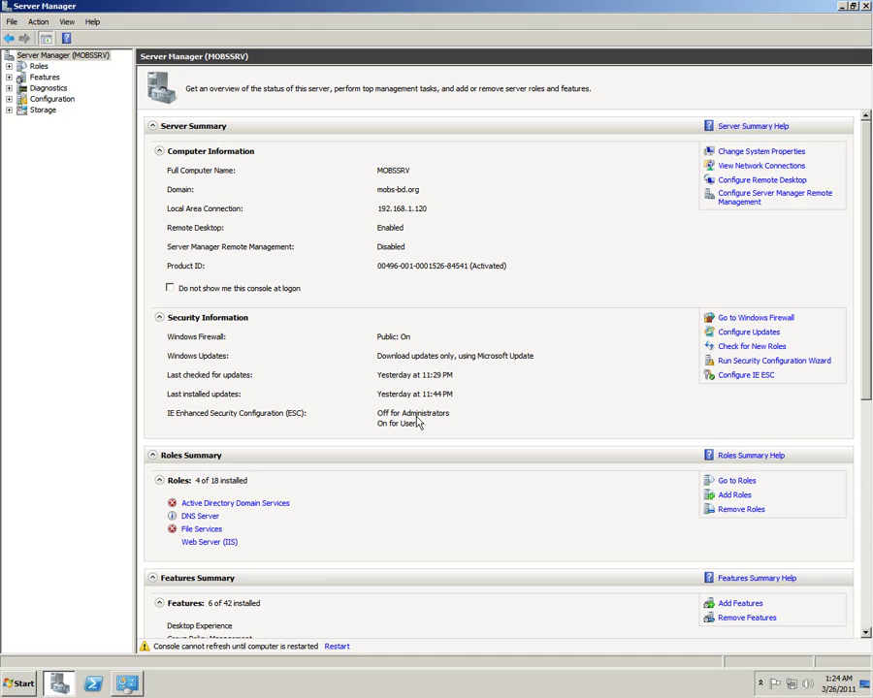
Step: Review the installed roles and features in Server Manager, and try to add a feature while declining the restart
{"action": "left_click_drag", "start_coordinate": [869, 252], "coordinate": [868, 364]}
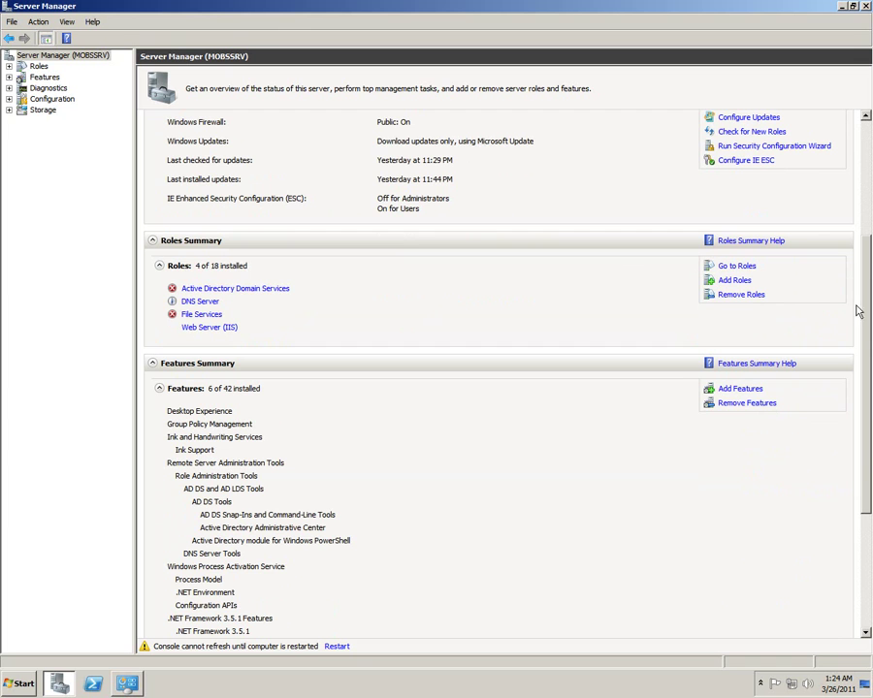
{"action": "left_click_drag", "start_coordinate": [870, 263], "coordinate": [866, 369]}
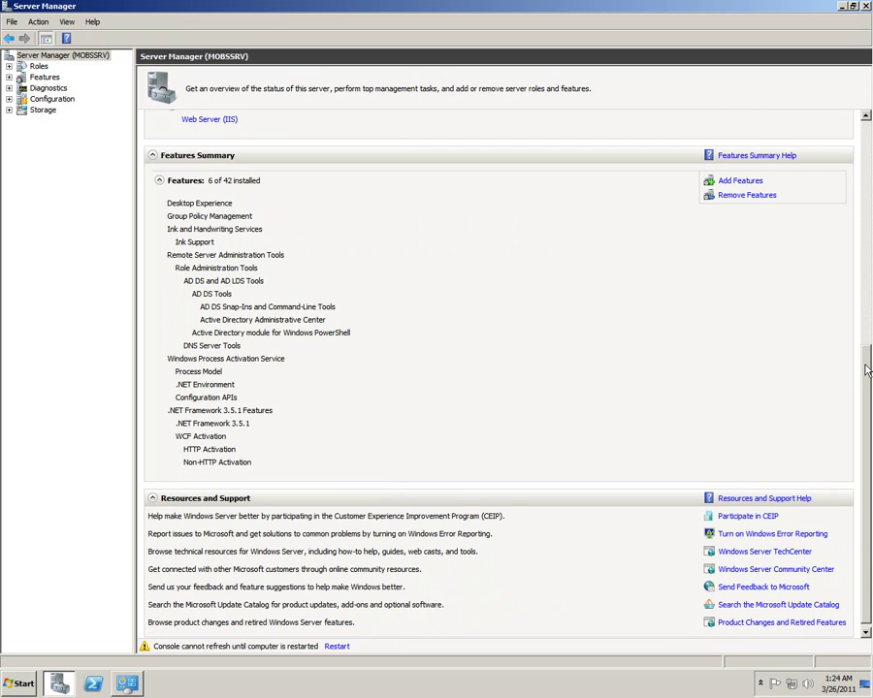
{"action": "left_click", "coordinate": [43, 78]}
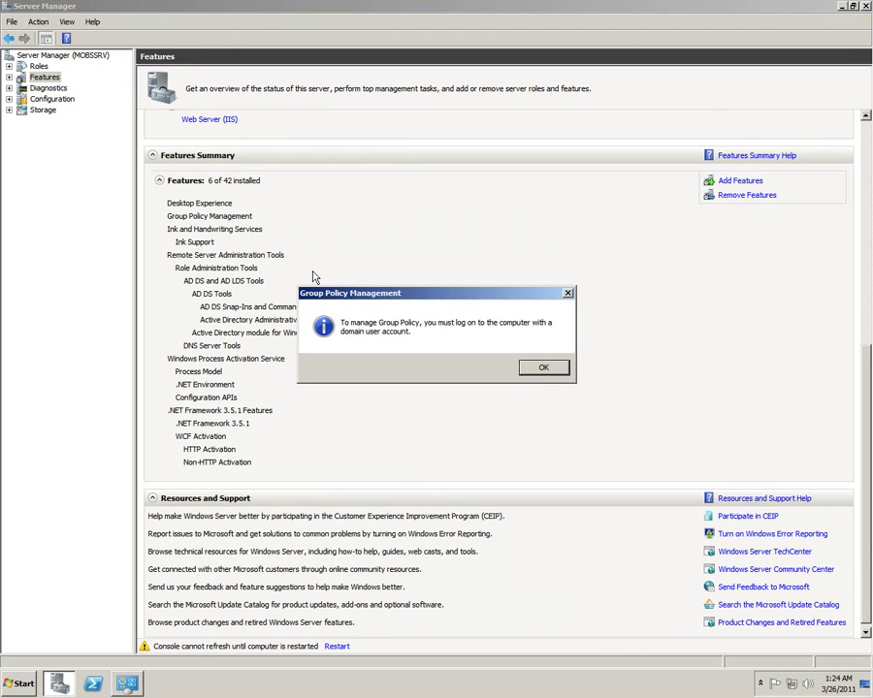
{"action": "left_click", "coordinate": [543, 371]}
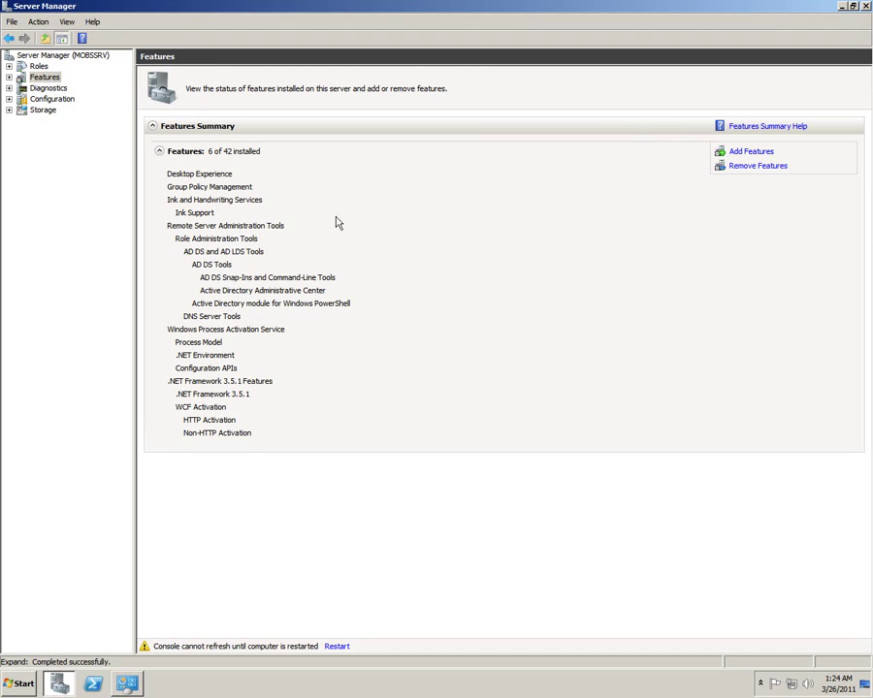
{"action": "left_click", "coordinate": [745, 152]}
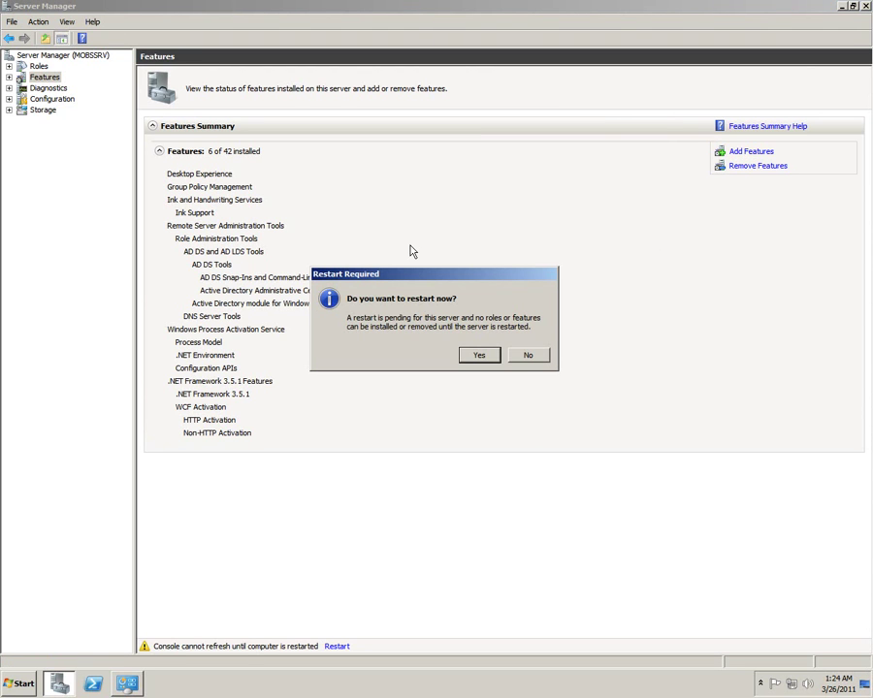
{"action": "left_click", "coordinate": [528, 357]}
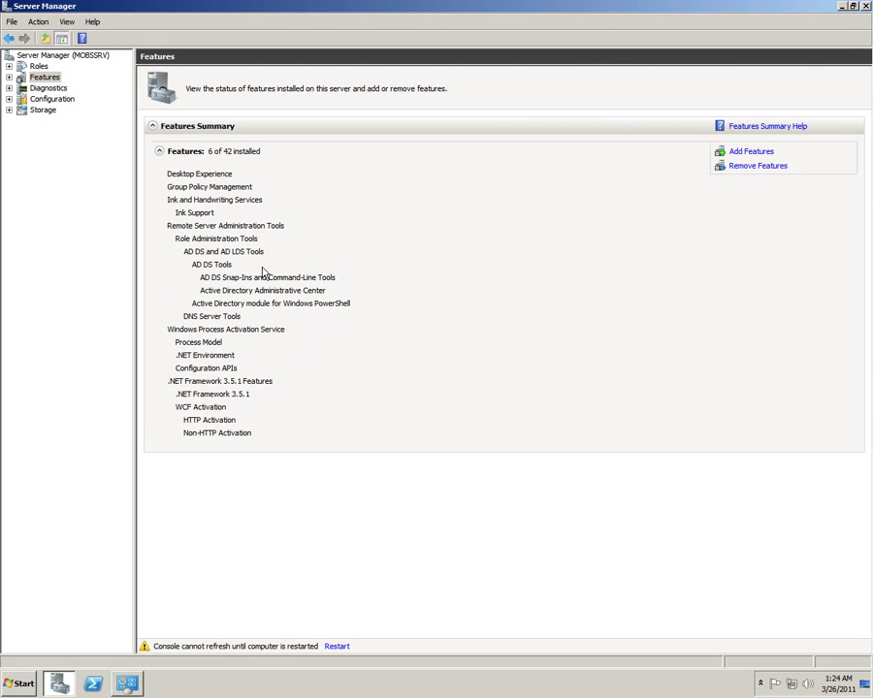
Step: Review the status of the installed roles, and look through the server overview from its features back to the server summary
{"action": "left_click", "coordinate": [39, 66]}
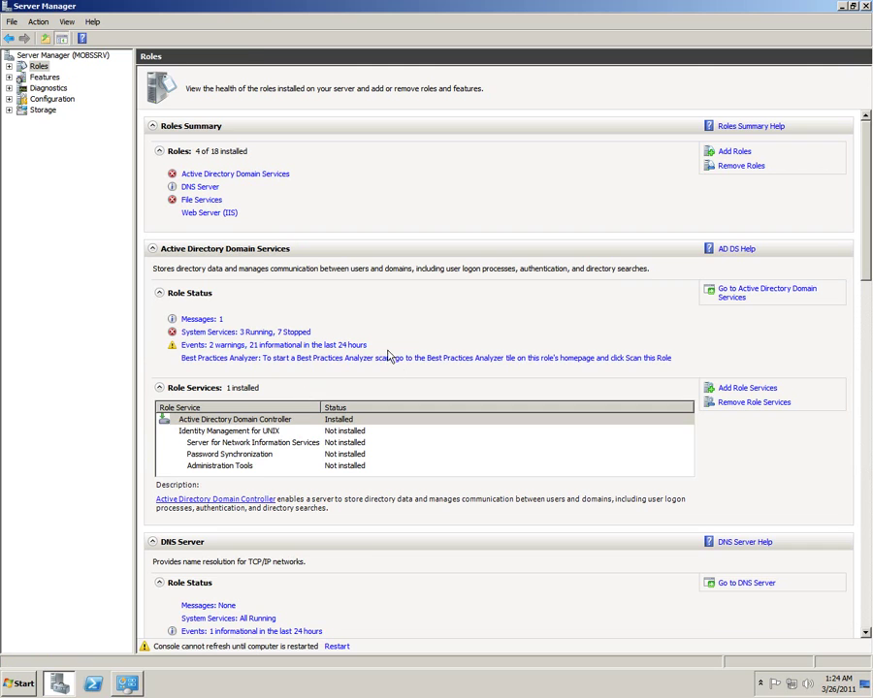
{"action": "left_click", "coordinate": [43, 56]}
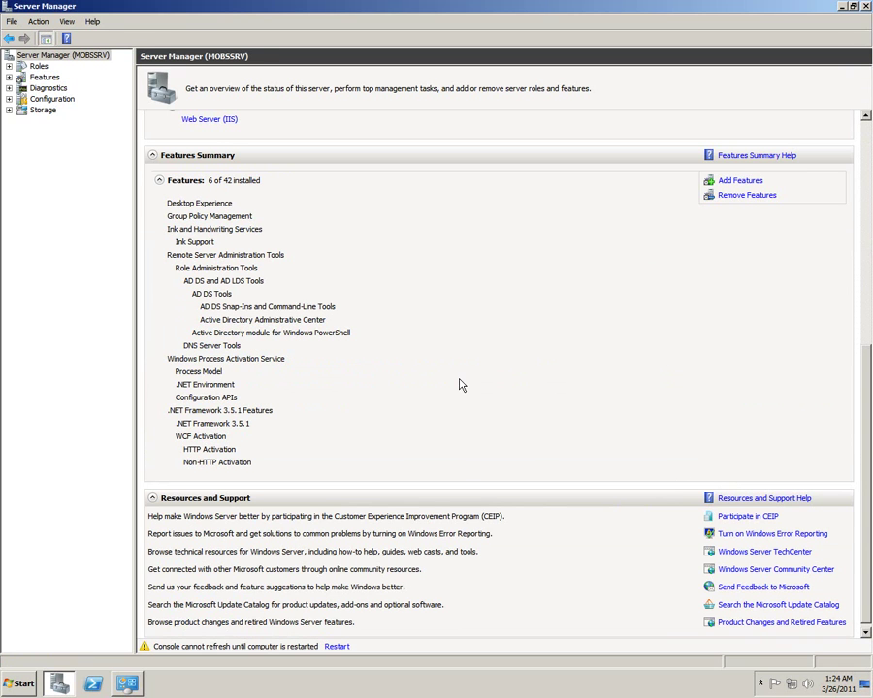
{"action": "left_click_drag", "start_coordinate": [870, 378], "coordinate": [871, 385]}
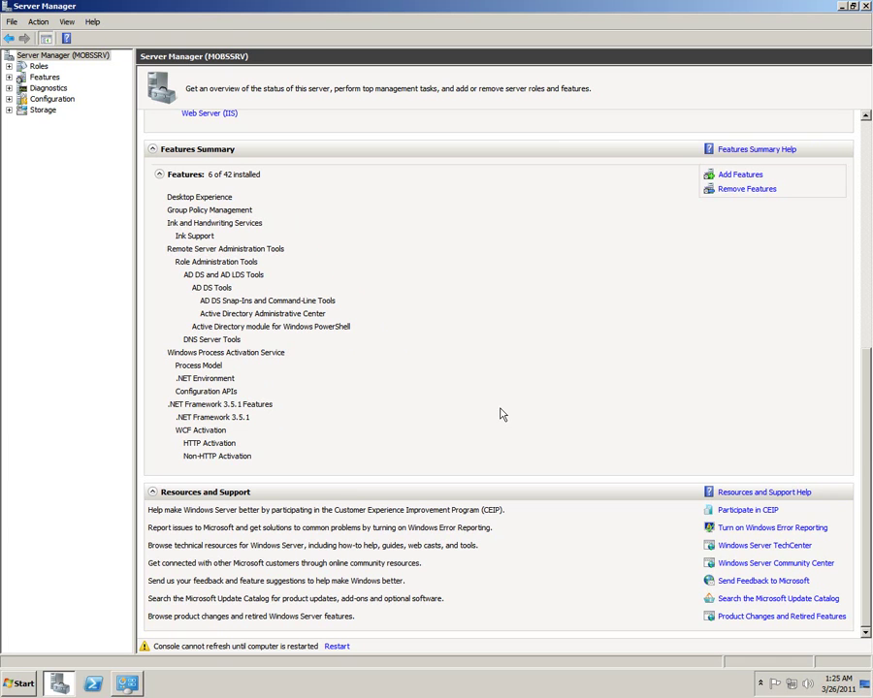
{"action": "left_click_drag", "start_coordinate": [868, 430], "coordinate": [862, 181]}
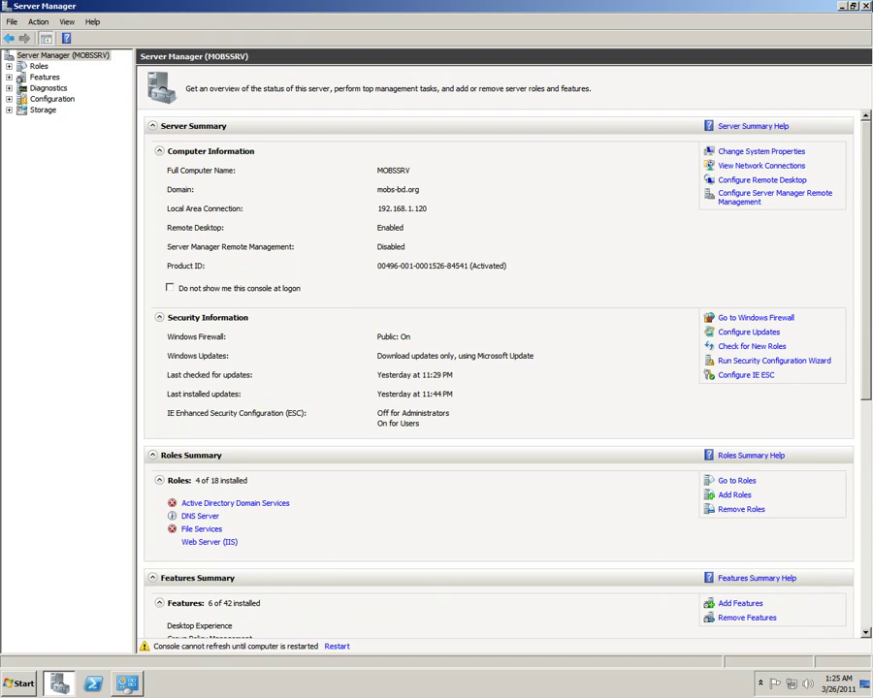